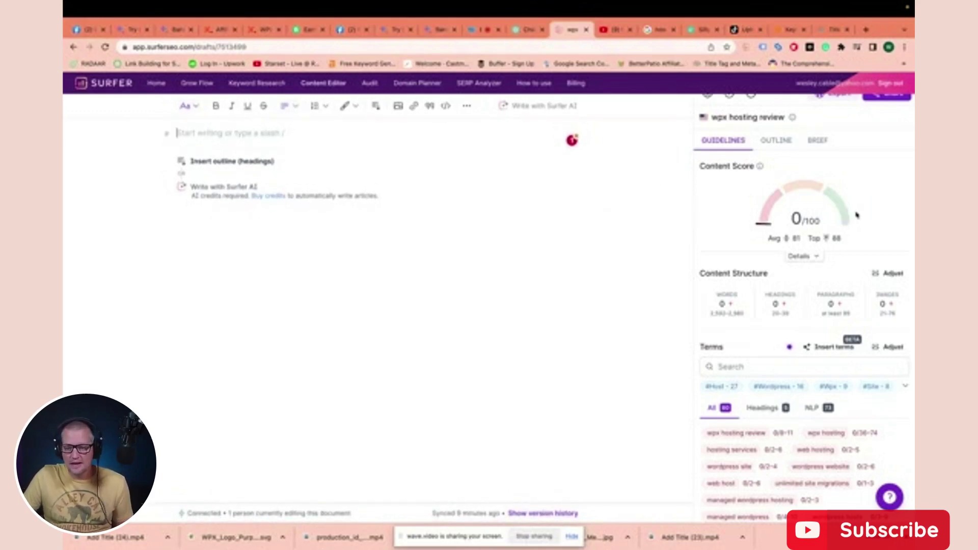
Switch to ChatGPT and request click-worthy blog titles containing the target keyword "WPX Hosting Review", each at most 65 characters long
{"action": "mouse_move", "coordinate": [758, 208]}
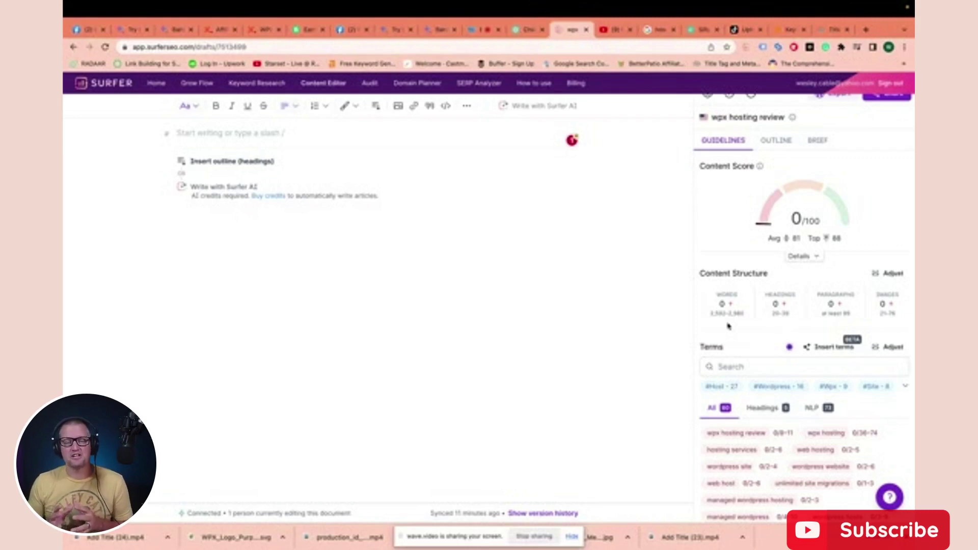
{"action": "key", "text": "ctrl+shift+Tab"}
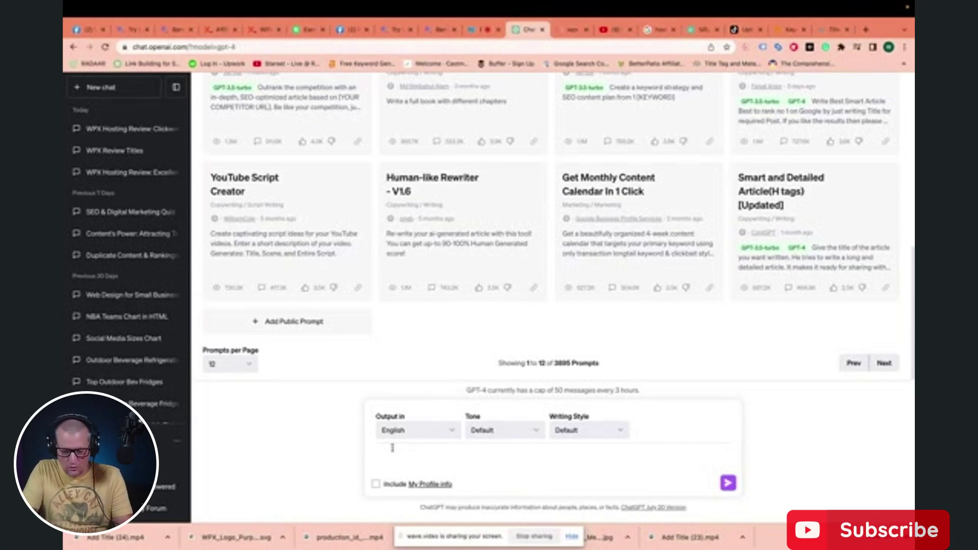
{"action": "type", "text": "Give me some click worthy titles for a blog post written for the target keyword \"WPX Hosting Review\". Make sure to use the target keyword in the title and the title cannot be more than 65 characters long."}
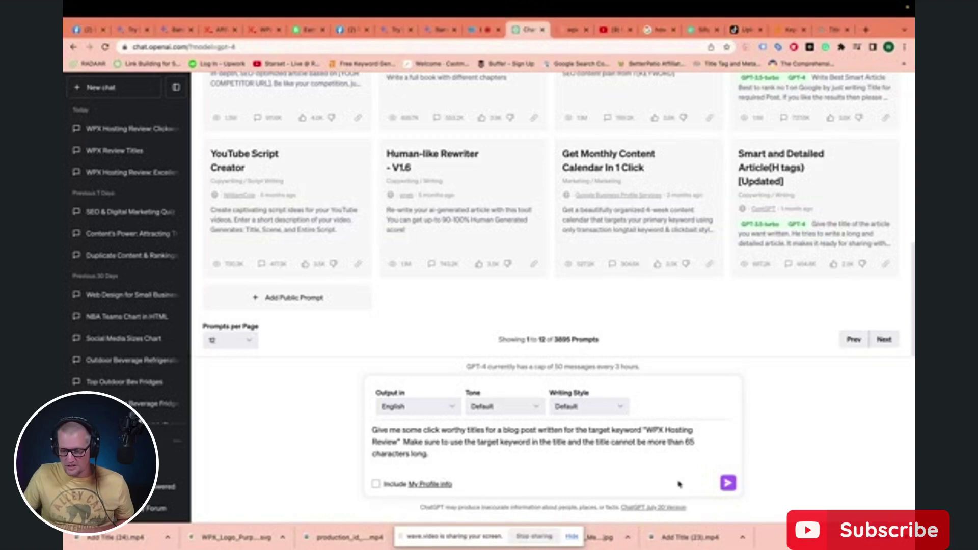
{"action": "left_click", "coordinate": [728, 483]}
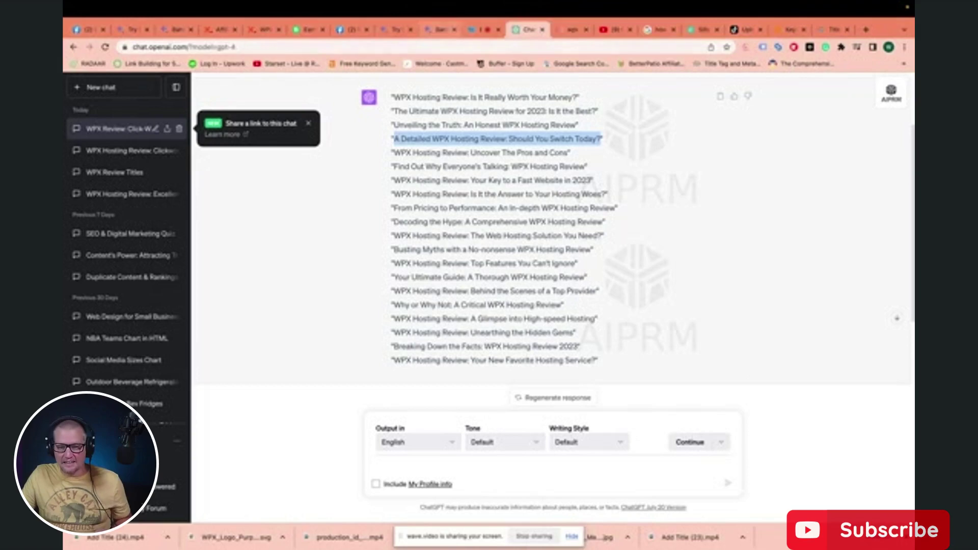
Add the title "A Detailed WPX Hosting Review: Should You Switch Today?" to the Surfer draft and format it as Heading 1
{"action": "left_click", "coordinate": [569, 30]}
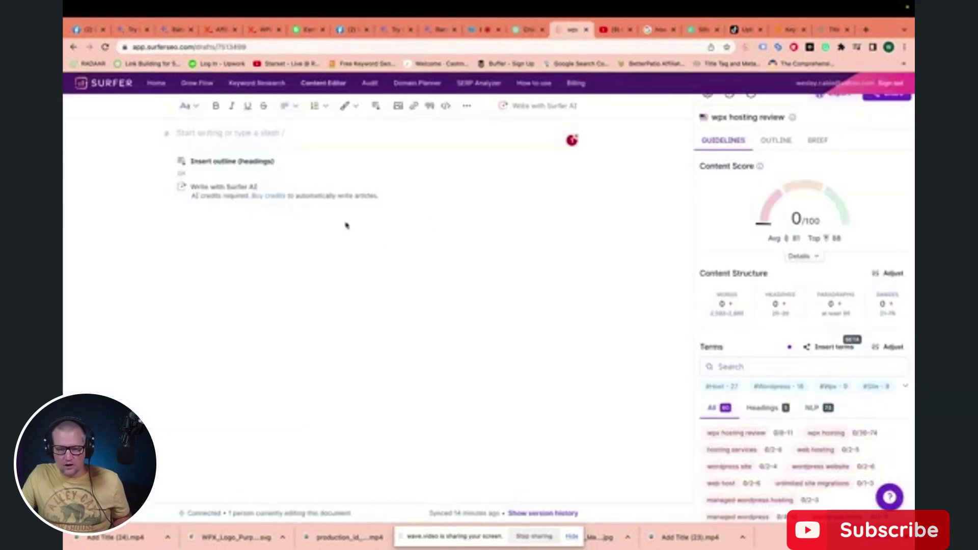
{"action": "left_click", "coordinate": [193, 134]}
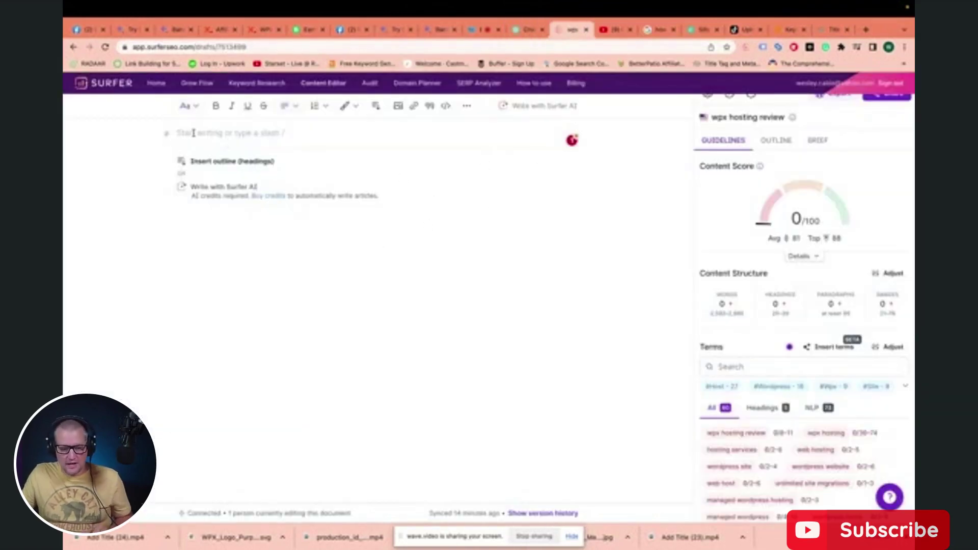
{"action": "type", "text": "A Detailed WPX Hosting Review: Should You Switch Today?"}
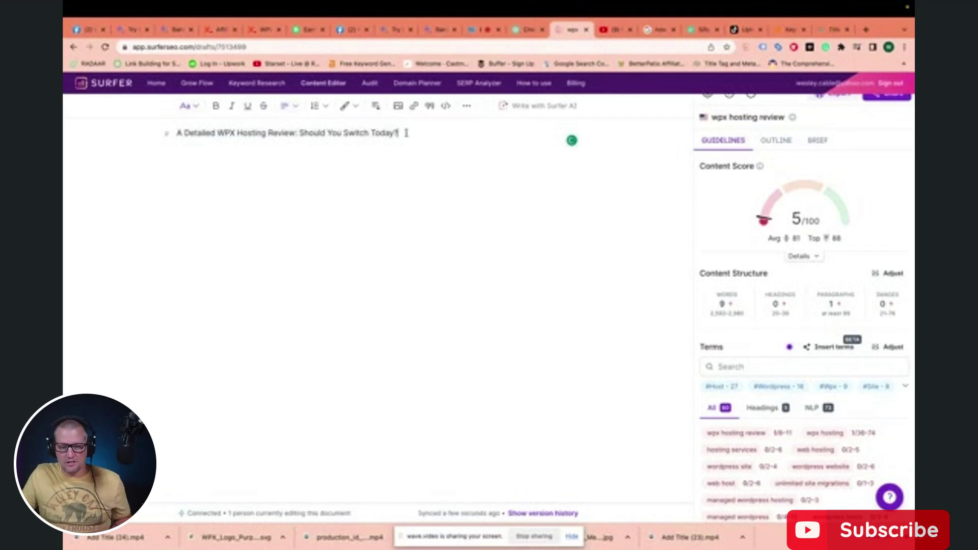
{"action": "left_click_drag", "start_coordinate": [403, 132], "coordinate": [175, 126]}
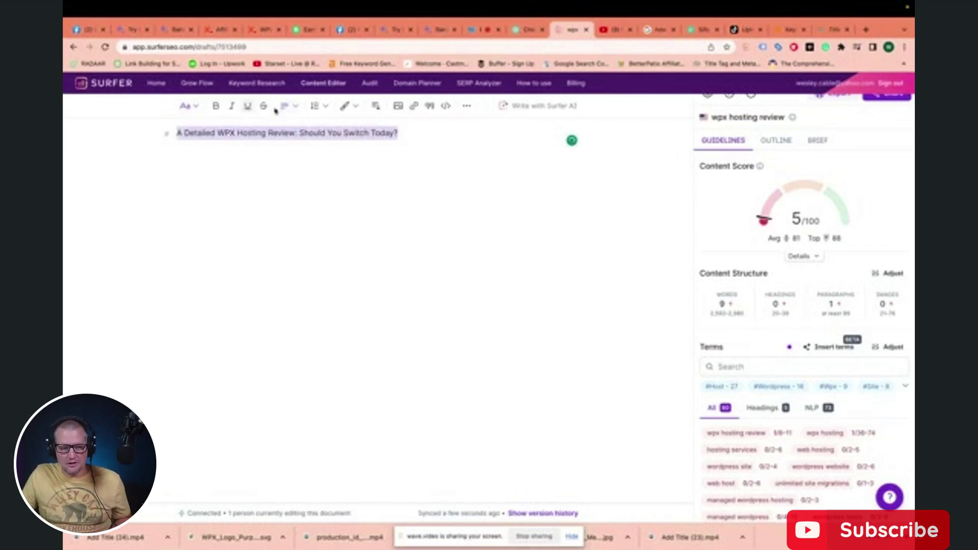
{"action": "left_click", "coordinate": [198, 107]}
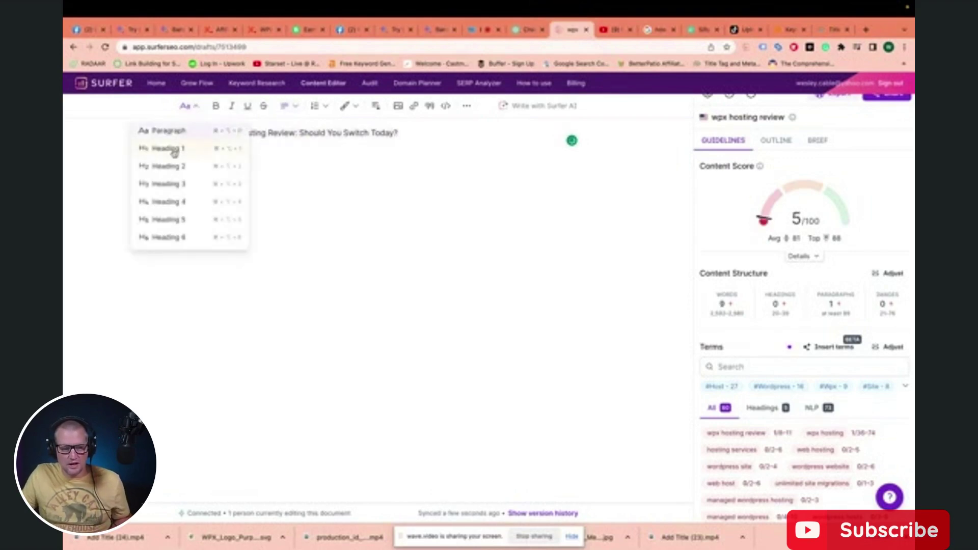
{"action": "left_click", "coordinate": [174, 149]}
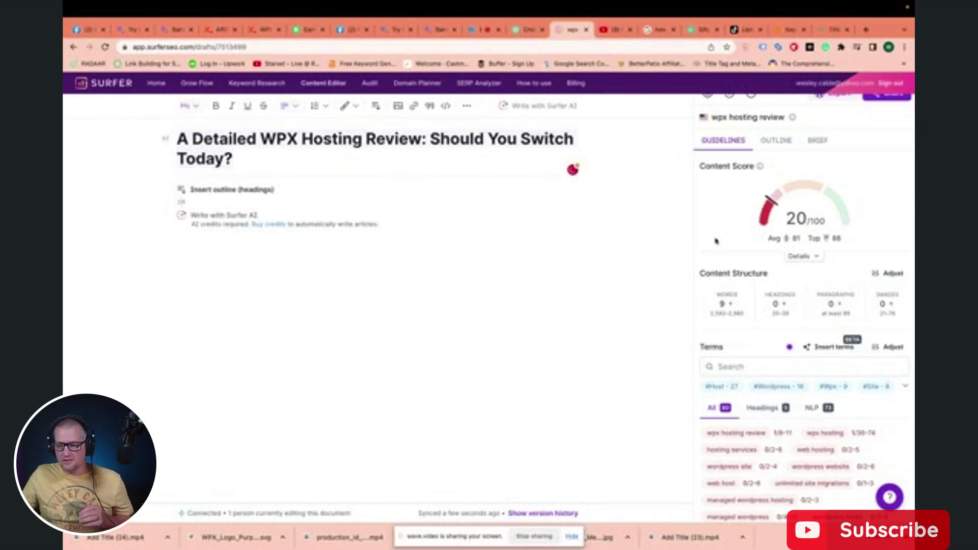
Check Surfer's suggested heading terms and ask ChatGPT for a detailed outline using them, with WPX awards, an FAQ section and key features
{"action": "mouse_move", "coordinate": [759, 224]}
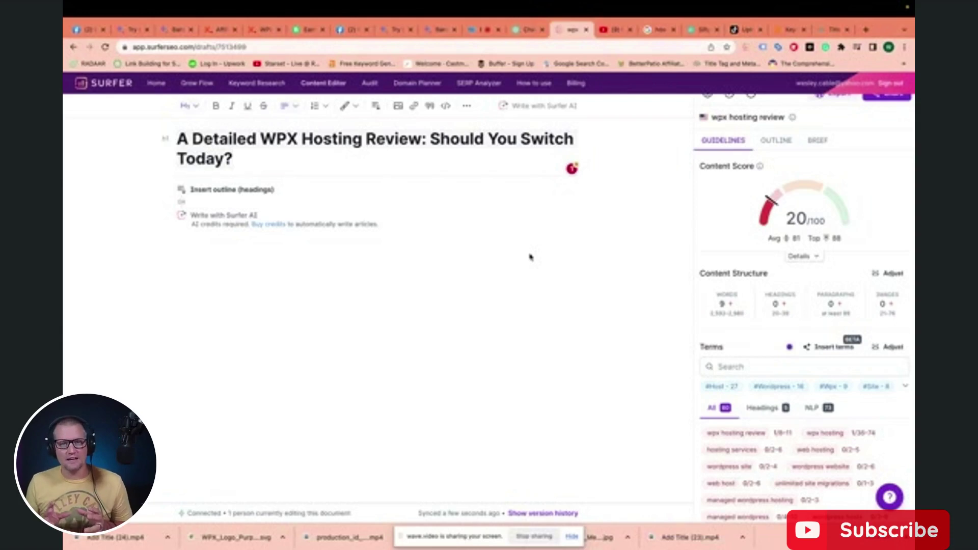
{"action": "left_click", "coordinate": [759, 408]}
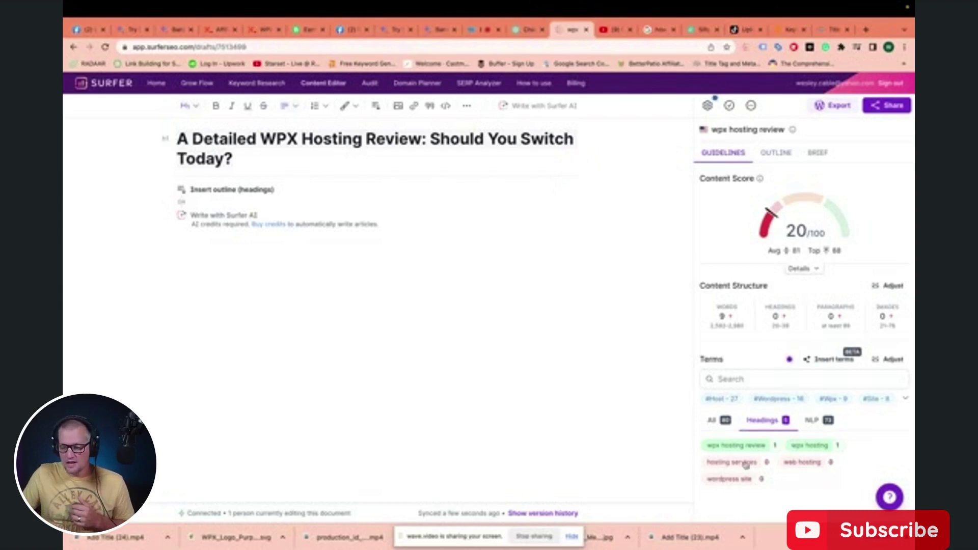
{"action": "mouse_move", "coordinate": [744, 464]}
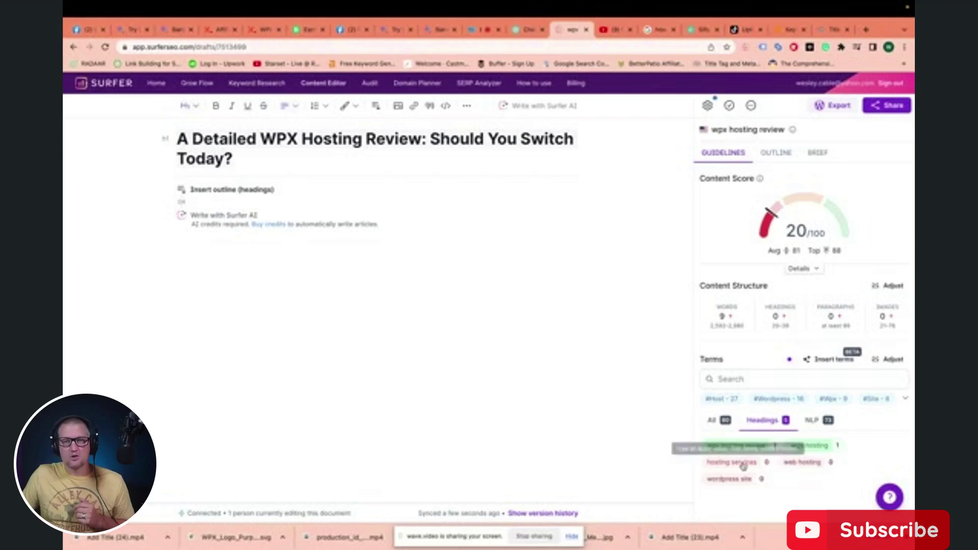
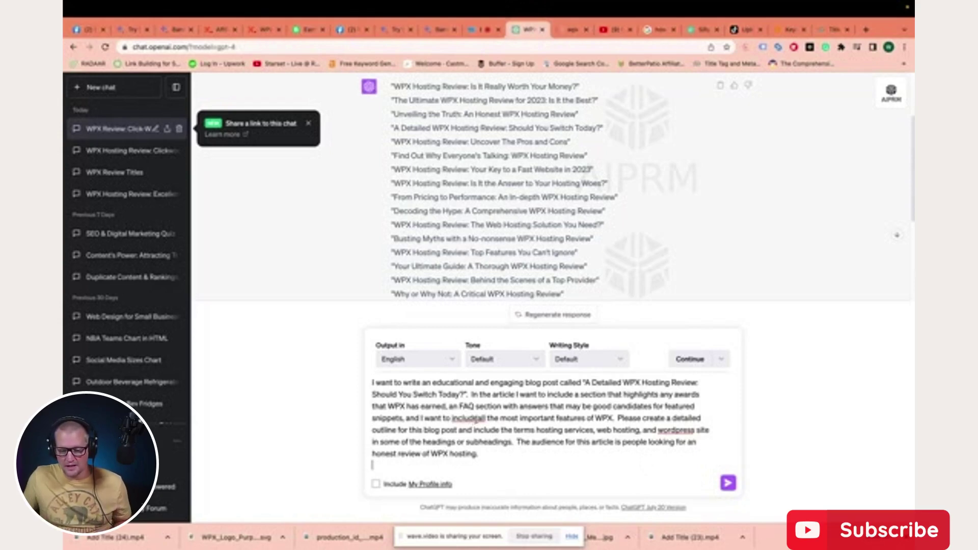
{"action": "left_click", "coordinate": [478, 418]}
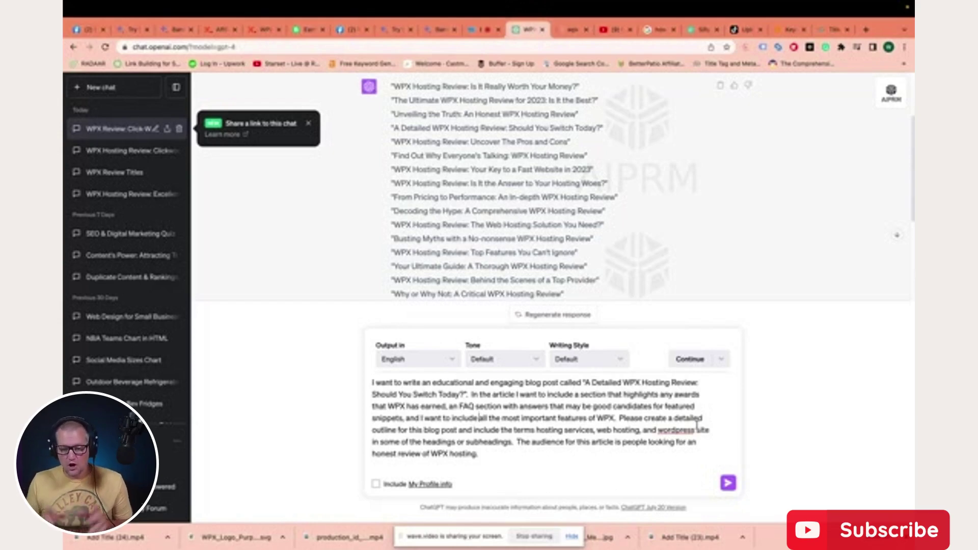
{"action": "left_click", "coordinate": [728, 483]}
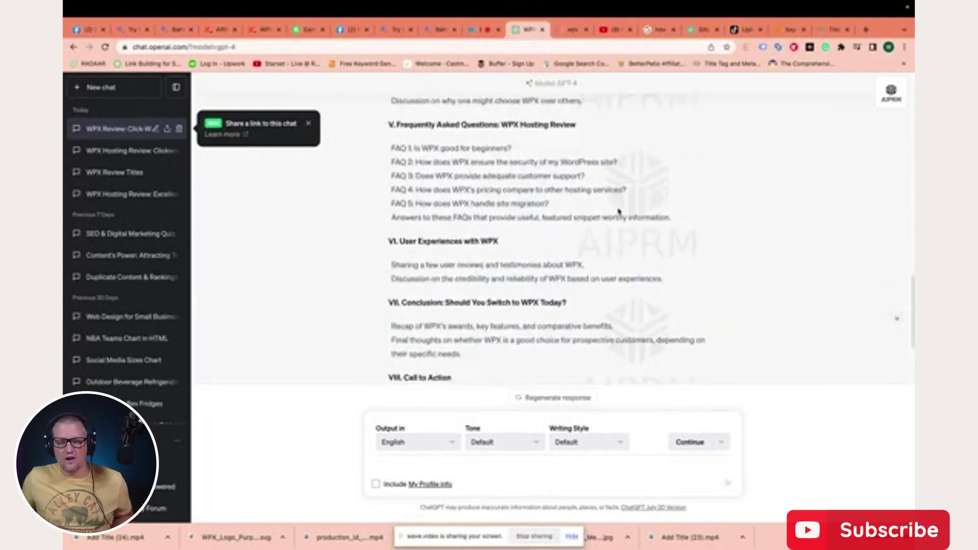
Review the generated blog post outline from the introduction through the awards, features, comparison, FAQ and user experience sections
{"action": "scroll", "coordinate": [619, 213], "scroll_direction": "up", "scroll_amount": 3}
{"action": "scroll", "coordinate": [618, 213], "scroll_direction": "up", "scroll_amount": 10}
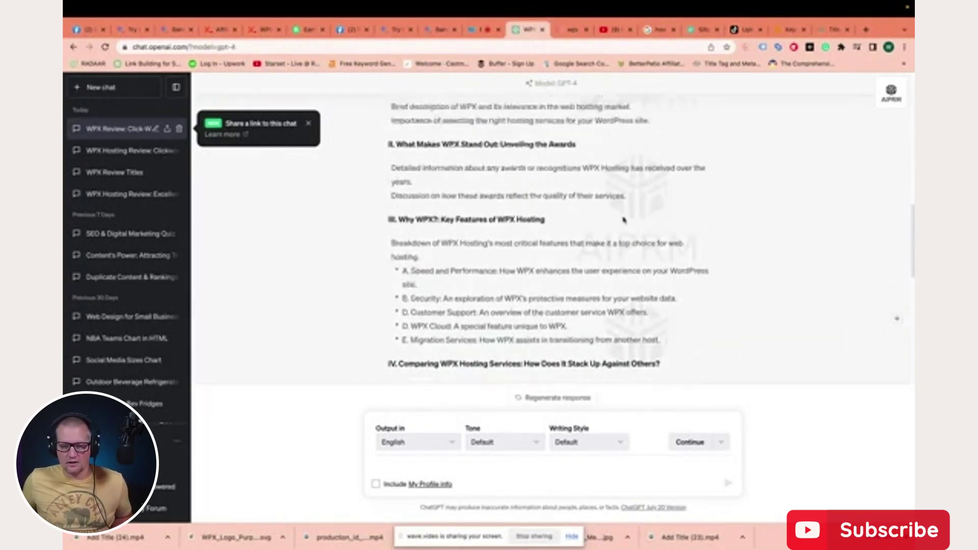
{"action": "scroll", "coordinate": [624, 222], "scroll_direction": "down", "scroll_amount": 3}
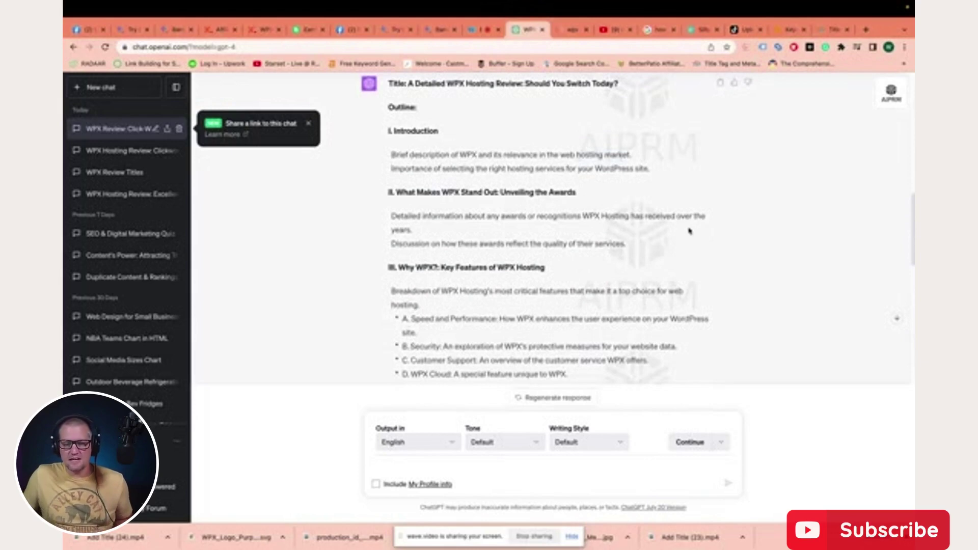
{"action": "scroll", "coordinate": [742, 243], "scroll_direction": "down", "scroll_amount": 1}
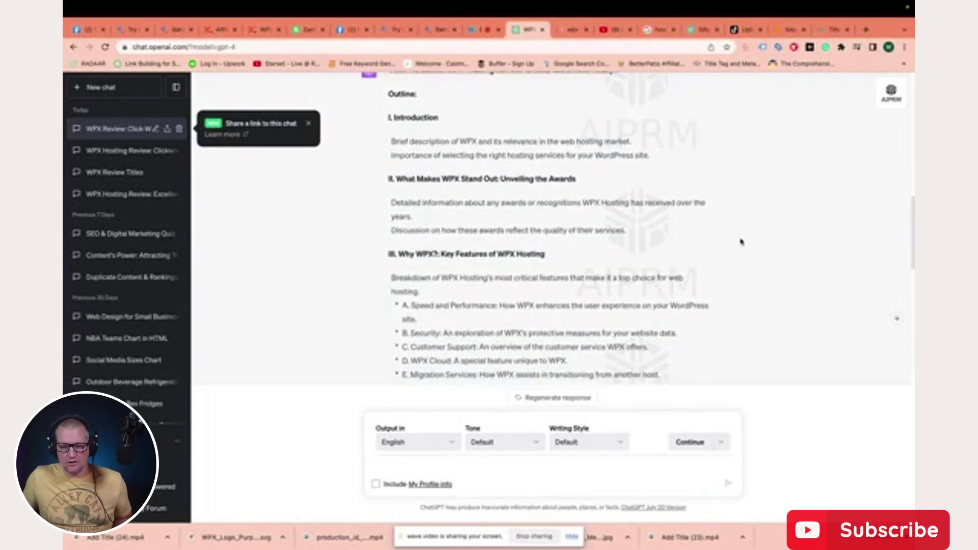
{"action": "scroll", "coordinate": [700, 217], "scroll_direction": "down", "scroll_amount": 2}
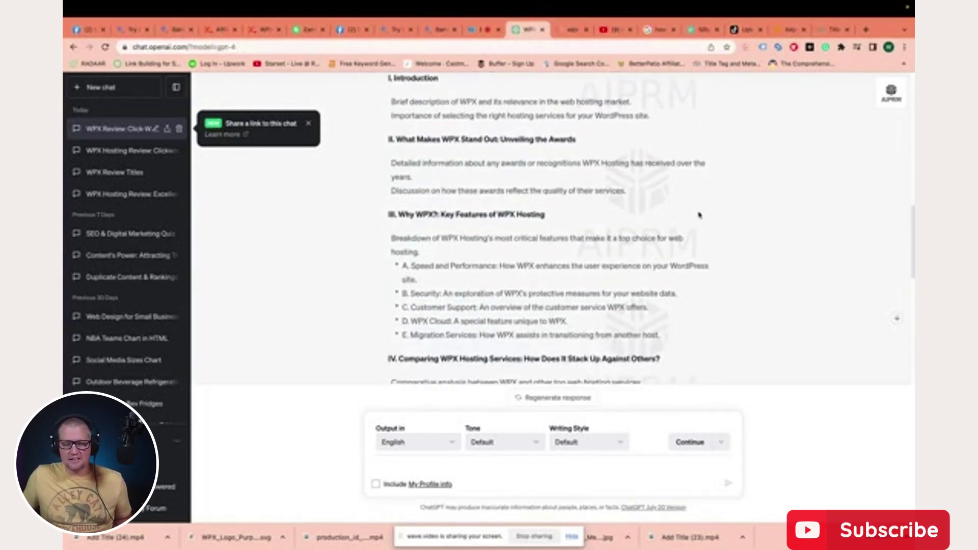
{"action": "scroll", "coordinate": [509, 198], "scroll_direction": "down", "scroll_amount": 5}
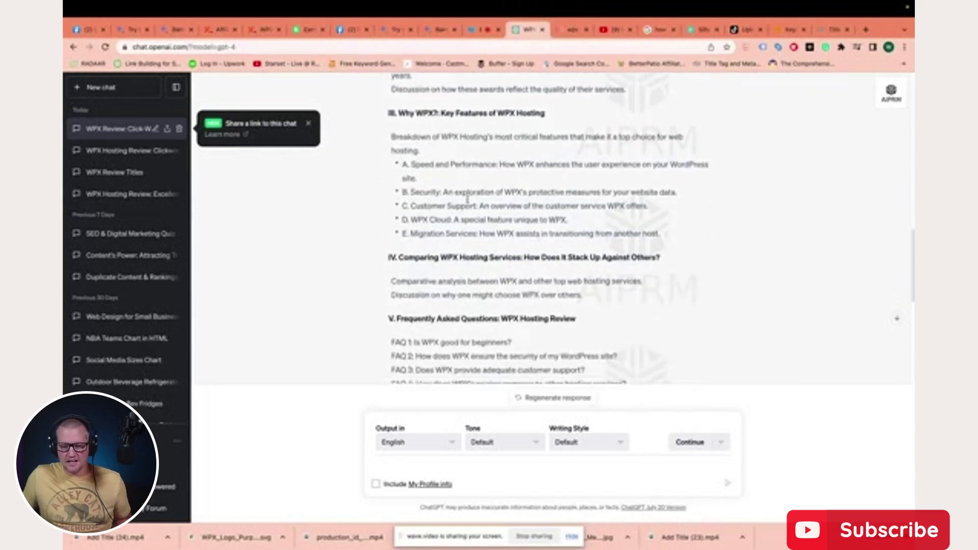
{"action": "scroll", "coordinate": [620, 284], "scroll_direction": "down", "scroll_amount": 3}
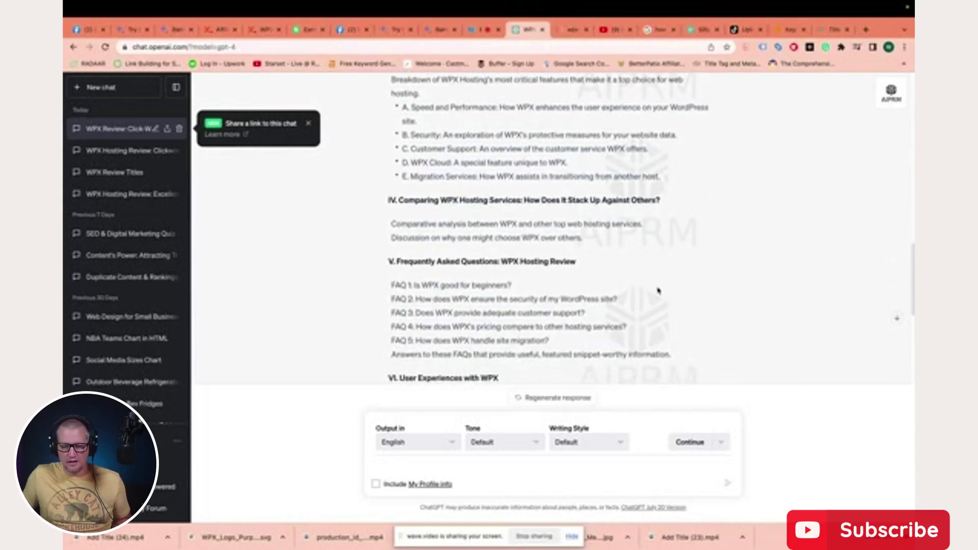
{"action": "scroll", "coordinate": [662, 290], "scroll_direction": "down", "scroll_amount": 3}
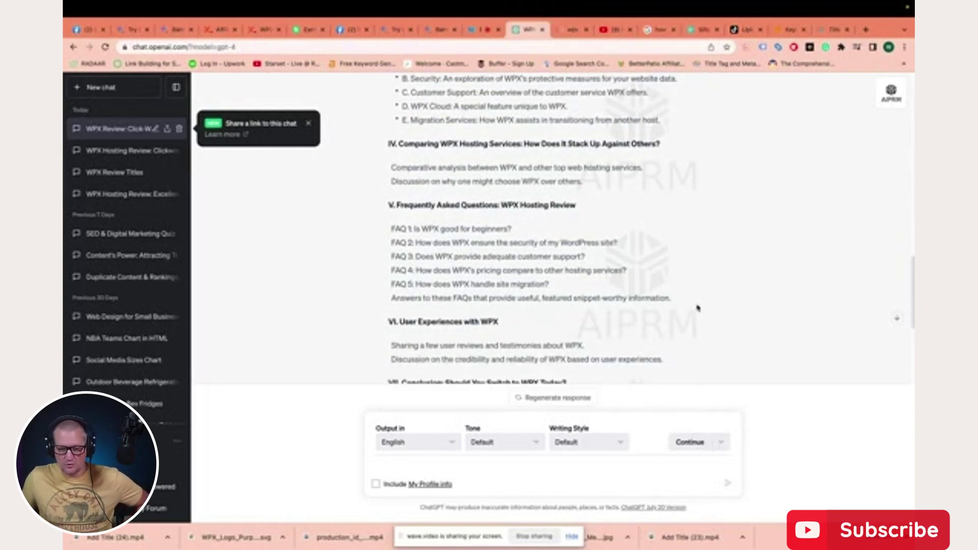
{"action": "scroll", "coordinate": [707, 305], "scroll_direction": "down", "scroll_amount": 1}
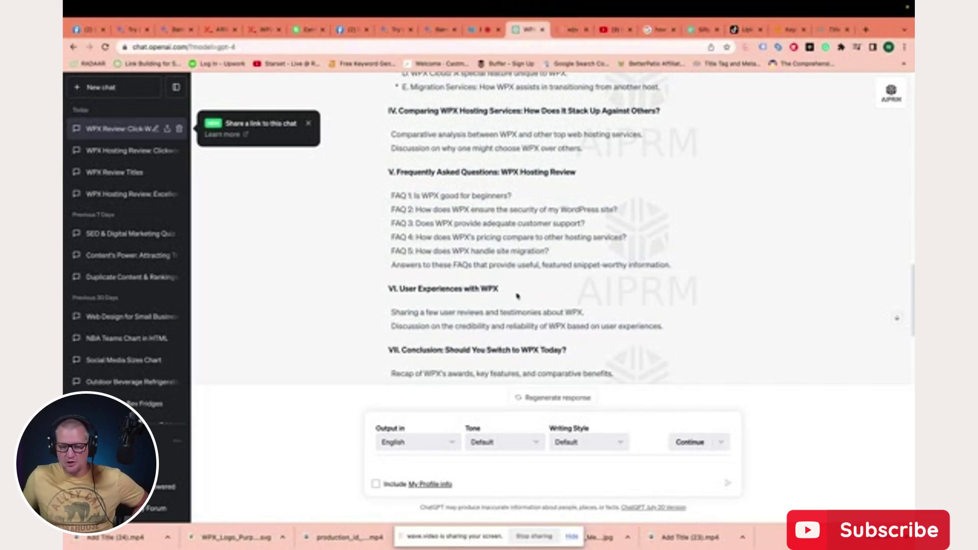
{"action": "scroll", "coordinate": [591, 293], "scroll_direction": "down", "scroll_amount": 3}
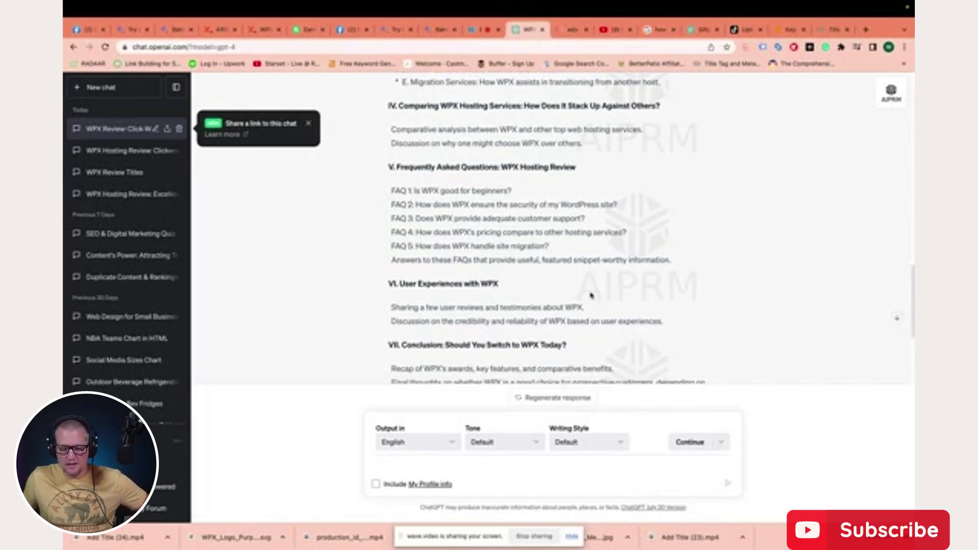
{"action": "scroll", "coordinate": [563, 227], "scroll_direction": "up", "scroll_amount": 6}
{"action": "scroll", "coordinate": [562, 229], "scroll_direction": "up", "scroll_amount": 5}
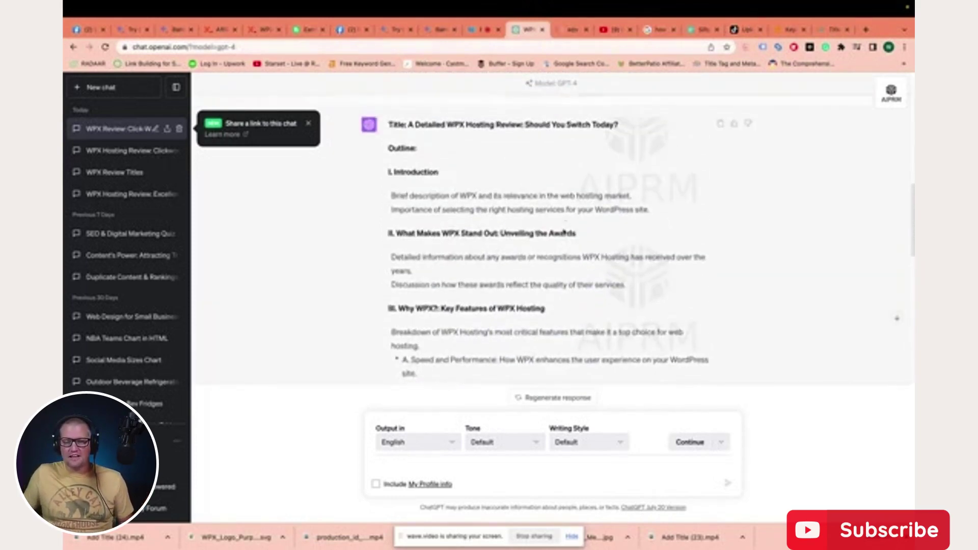
{"action": "scroll", "coordinate": [563, 230], "scroll_direction": "down", "scroll_amount": 6}
{"action": "scroll", "coordinate": [563, 232], "scroll_direction": "down", "scroll_amount": 1}
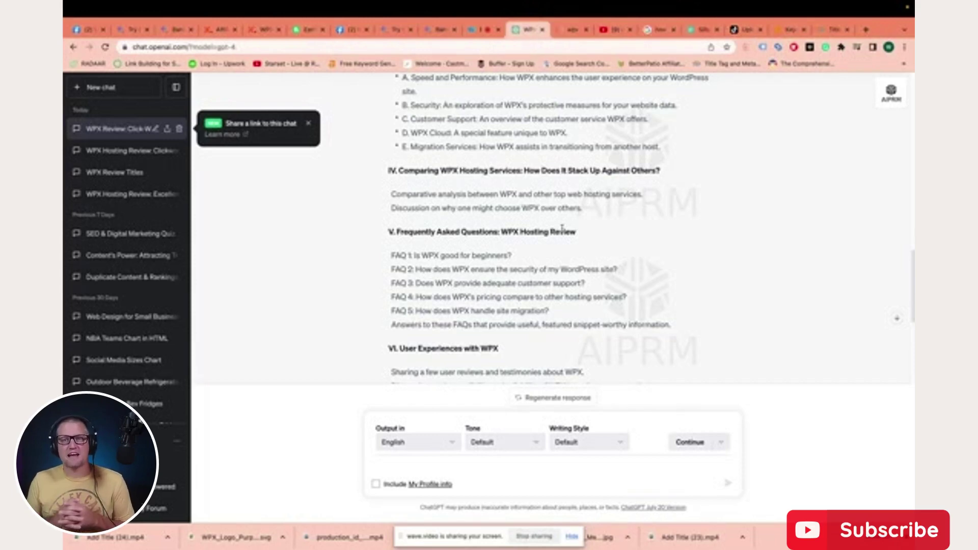
Switch back to the Surfer draft and examine the full list of suggested terms and their recommended usage ranges
{"action": "key", "text": "ctrl+Tab"}
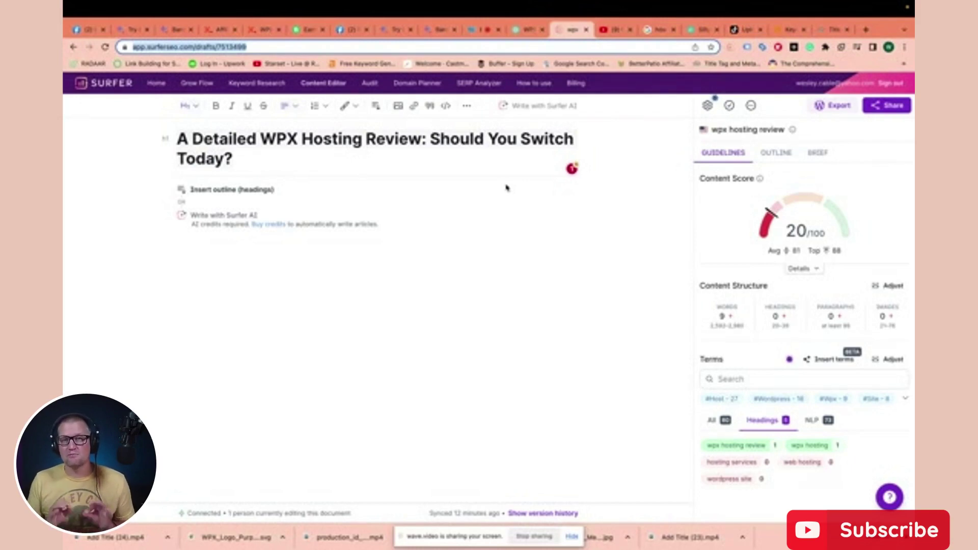
{"action": "left_click", "coordinate": [711, 420]}
{"action": "scroll", "coordinate": [769, 438], "scroll_direction": "down", "scroll_amount": 3}
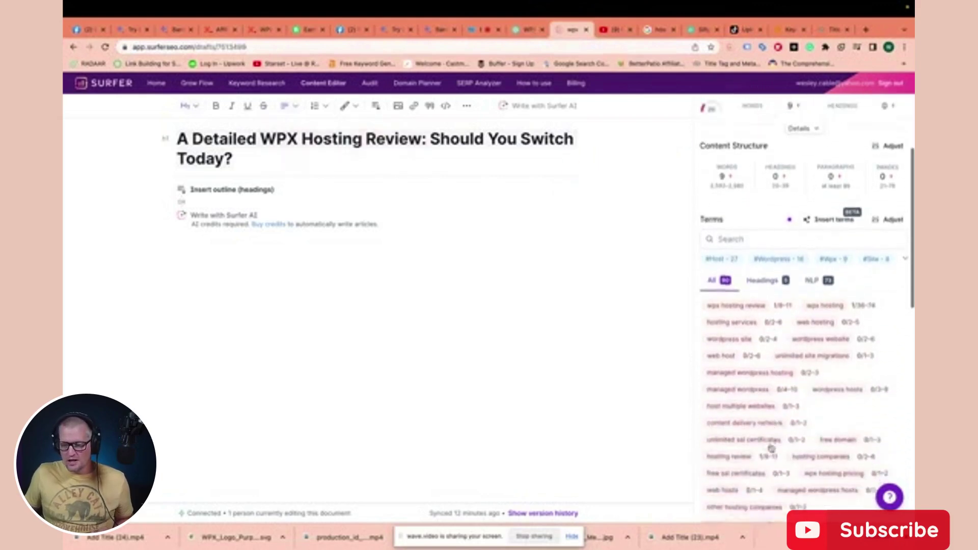
{"action": "scroll", "coordinate": [770, 433], "scroll_direction": "down", "scroll_amount": 1}
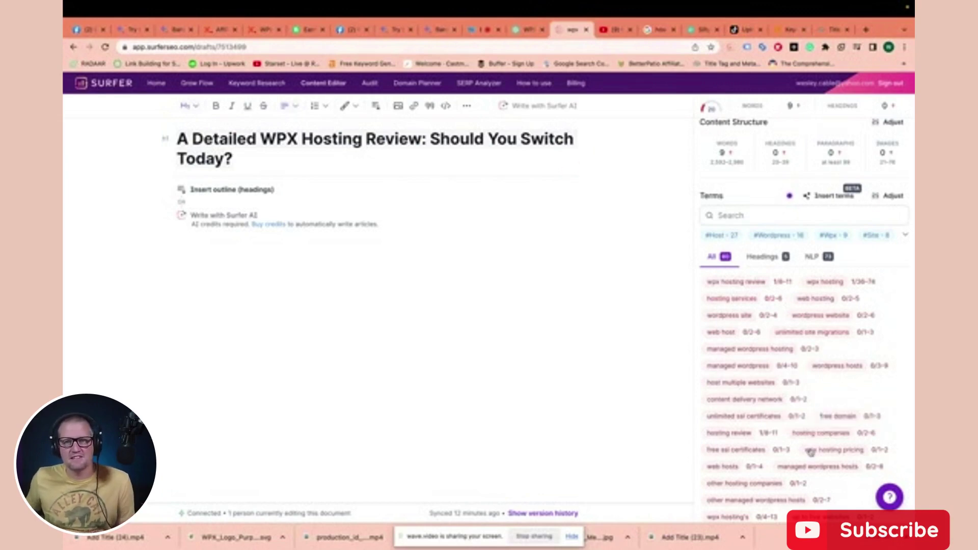
{"action": "scroll", "coordinate": [811, 452], "scroll_direction": "down", "scroll_amount": 10}
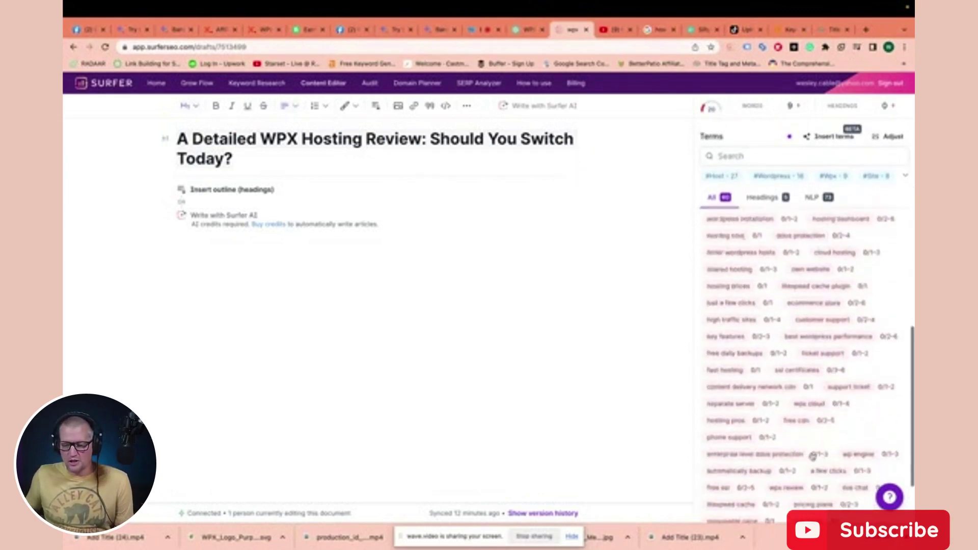
{"action": "scroll", "coordinate": [811, 428], "scroll_direction": "up", "scroll_amount": 10}
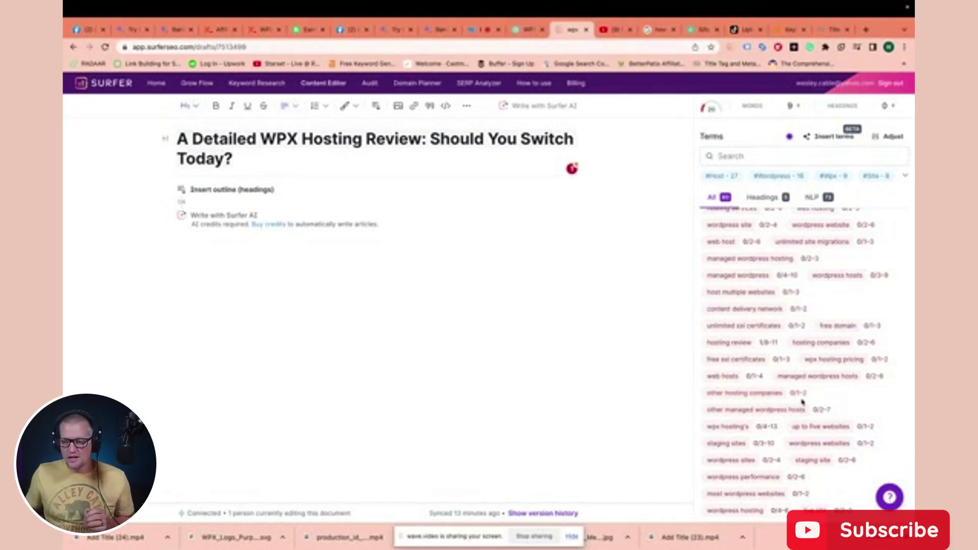
{"action": "scroll", "coordinate": [802, 370], "scroll_direction": "down", "scroll_amount": 3}
{"action": "scroll", "coordinate": [802, 370], "scroll_direction": "down", "scroll_amount": 3}
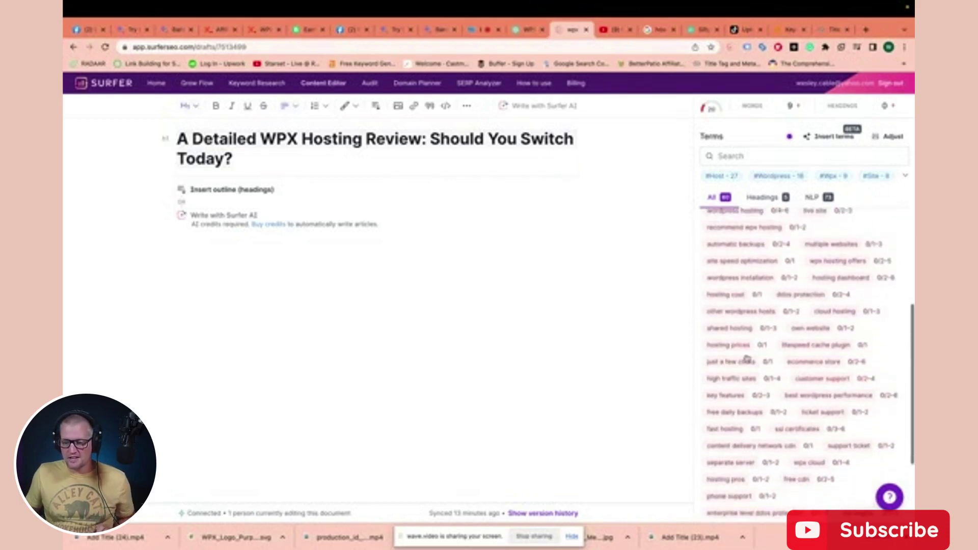
{"action": "scroll", "coordinate": [782, 371], "scroll_direction": "up", "scroll_amount": 10}
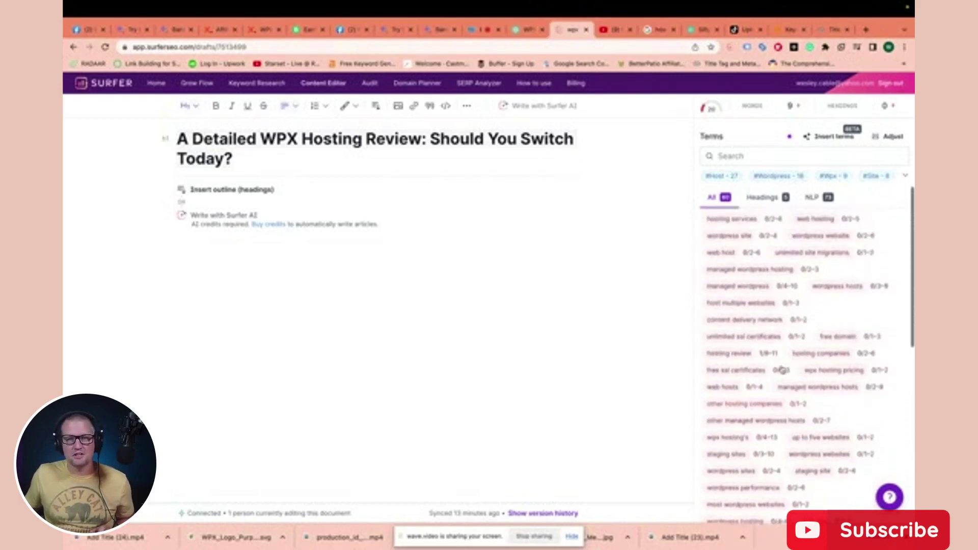
{"action": "scroll", "coordinate": [844, 416], "scroll_direction": "down", "scroll_amount": 4}
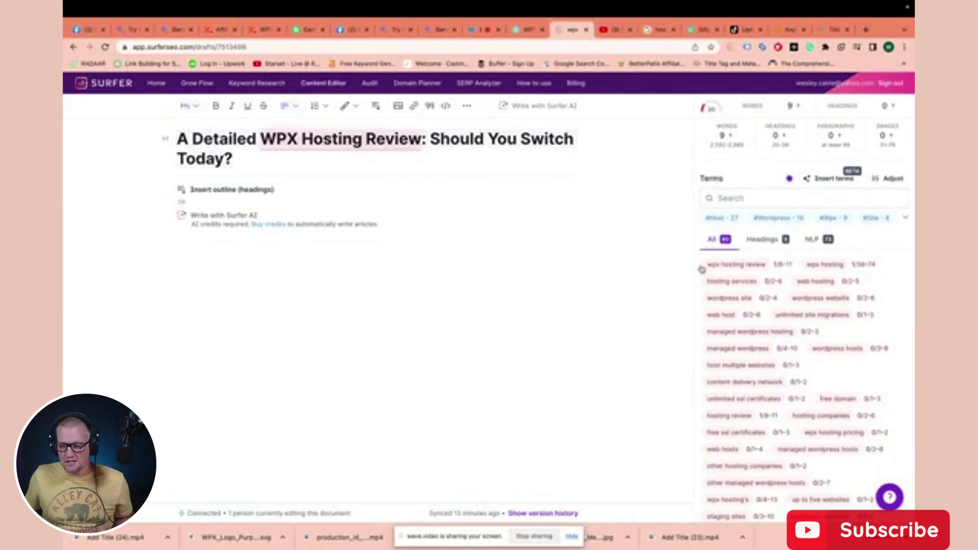
Copy Surfer's full term list and ask ChatGPT for a 3000 word, human-sounding, helpful, active-voice blog post following the outline and using those keywords
{"action": "scroll", "coordinate": [805, 356], "scroll_direction": "down", "scroll_amount": 6}
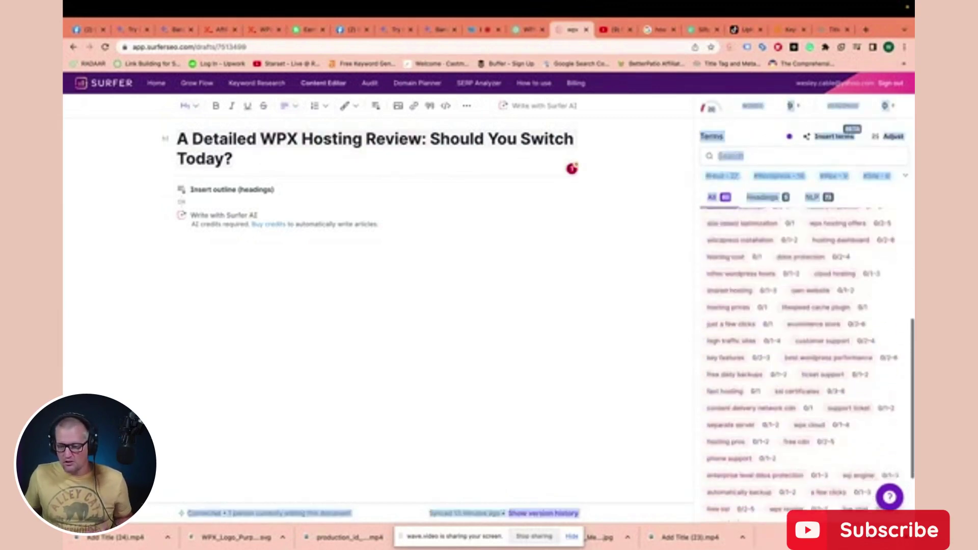
{"action": "scroll", "coordinate": [840, 502], "scroll_direction": "down", "scroll_amount": 1}
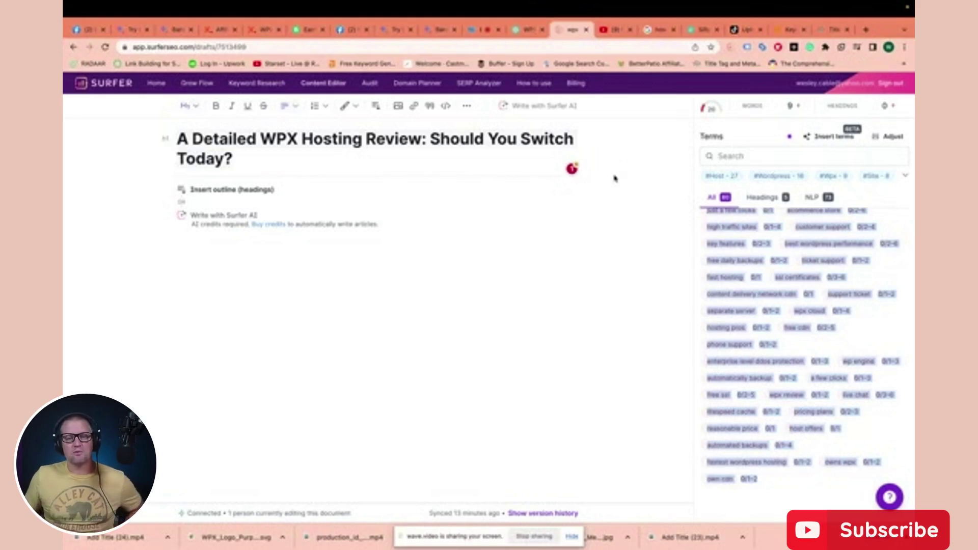
{"action": "key", "text": "ctrl+shift+Tab"}
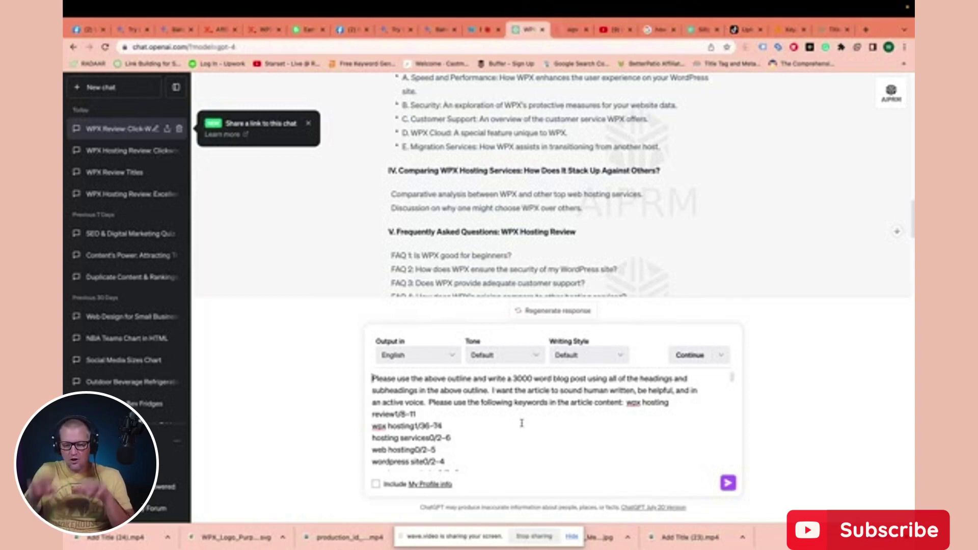
{"action": "scroll", "coordinate": [522, 423], "scroll_direction": "down", "scroll_amount": 15}
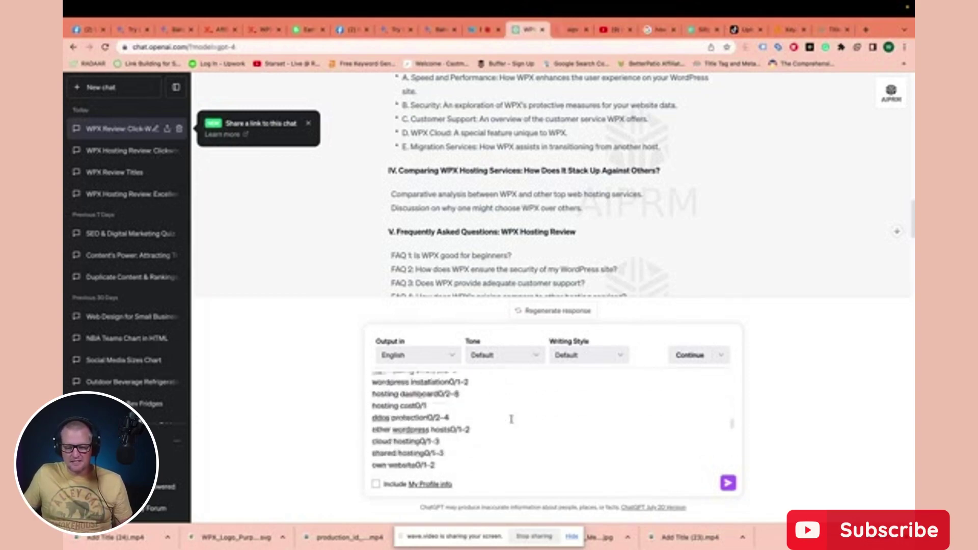
{"action": "scroll", "coordinate": [511, 418], "scroll_direction": "up", "scroll_amount": 15}
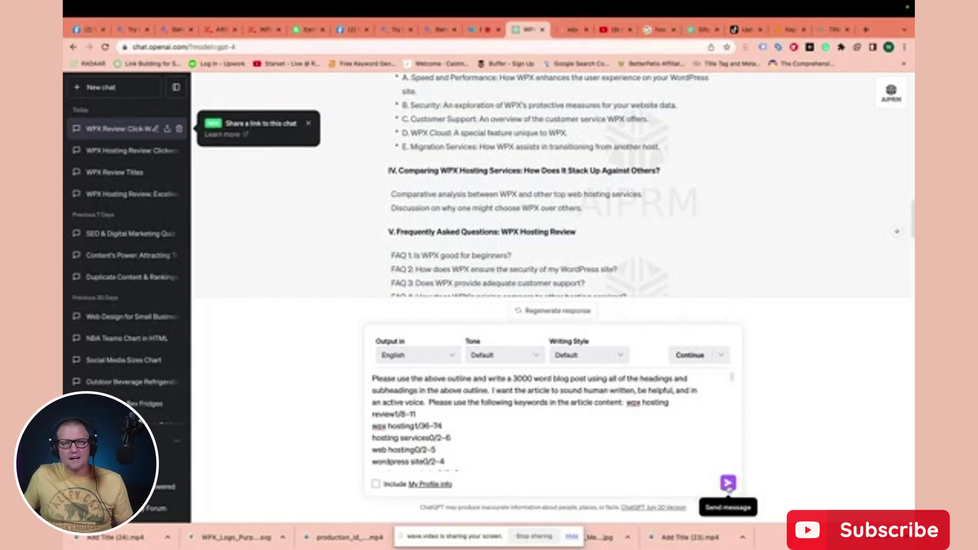
{"action": "left_click", "coordinate": [727, 483]}
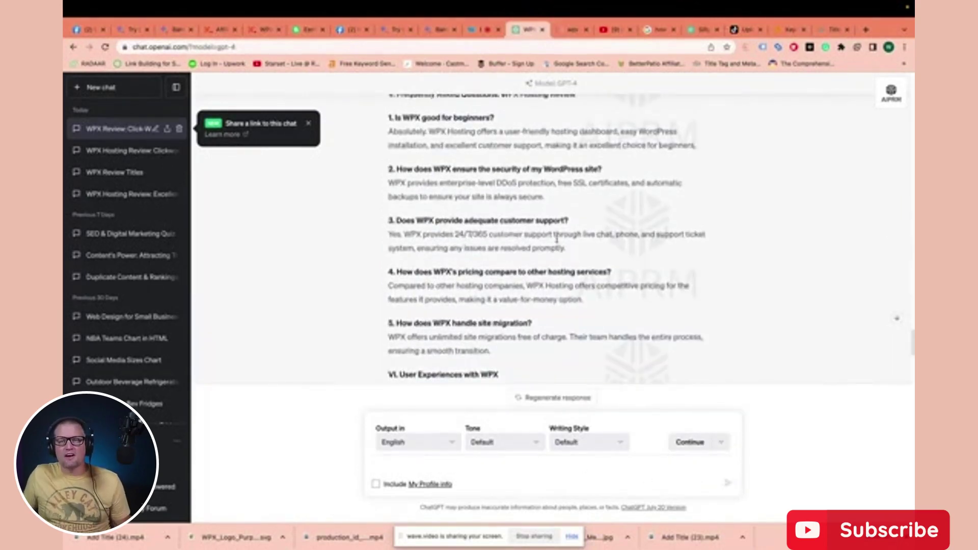
Copy the generated article from the Introduction through the Call to Action and paste it below the title in the Surfer draft
{"action": "scroll", "coordinate": [556, 243], "scroll_direction": "up", "scroll_amount": 12}
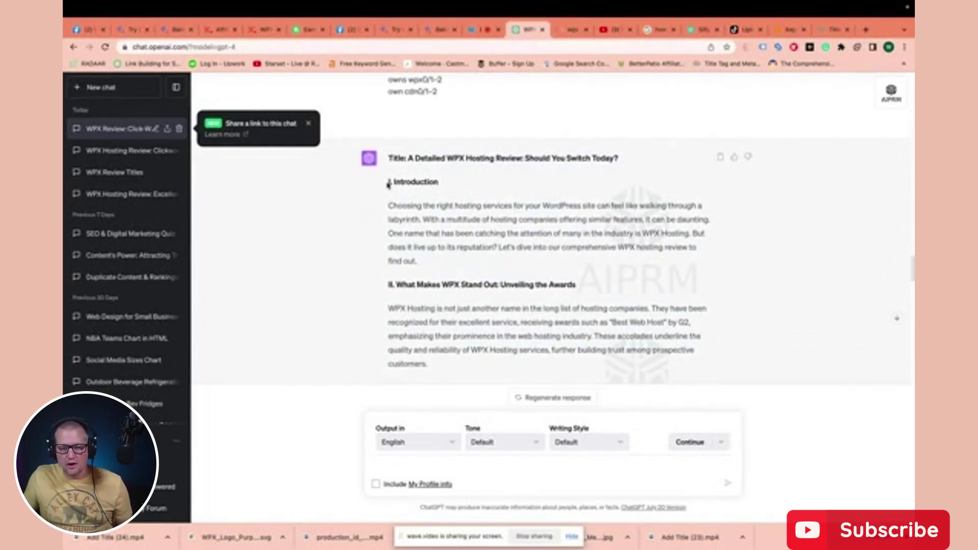
{"action": "left_click_drag", "start_coordinate": [387, 183], "coordinate": [612, 279]}
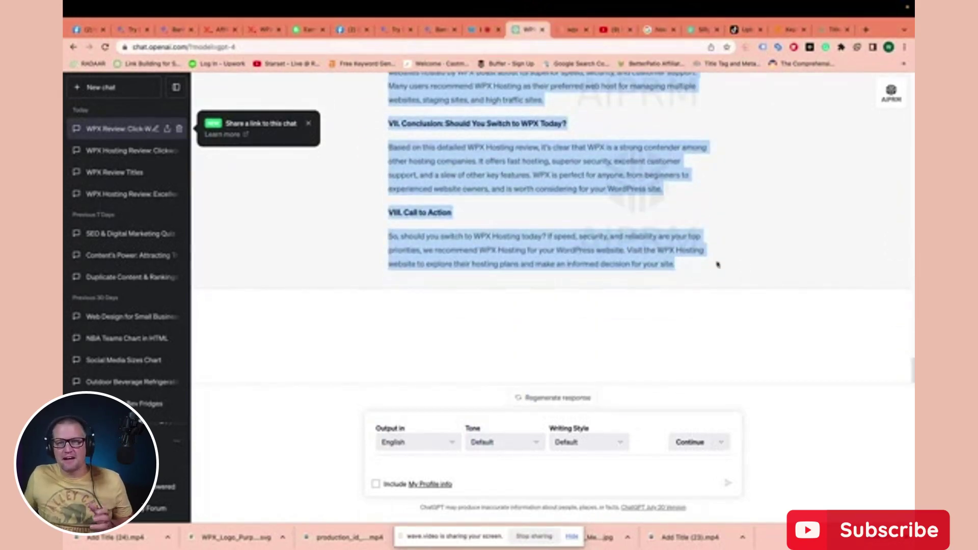
{"action": "left_click", "coordinate": [572, 30]}
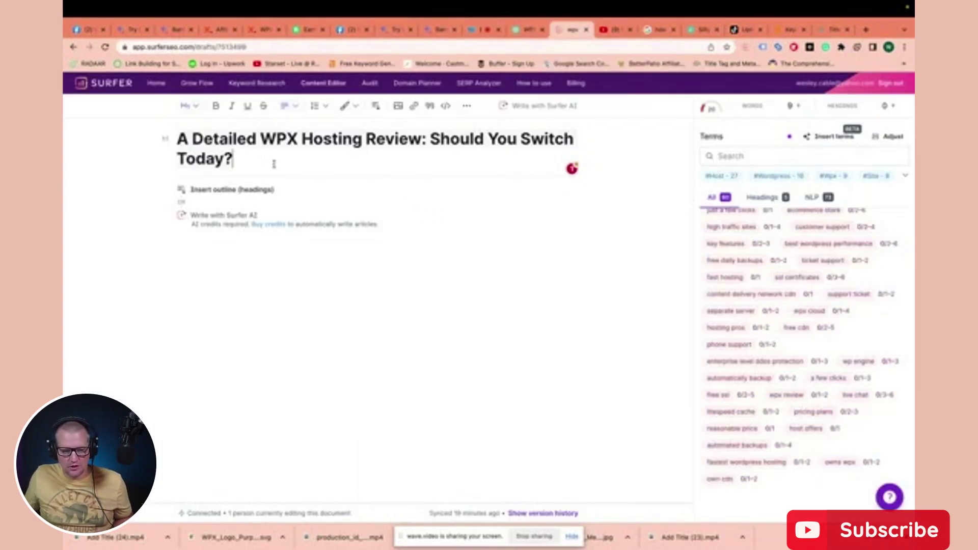
{"action": "key", "text": "Return"}
{"action": "key", "text": "super+v"}
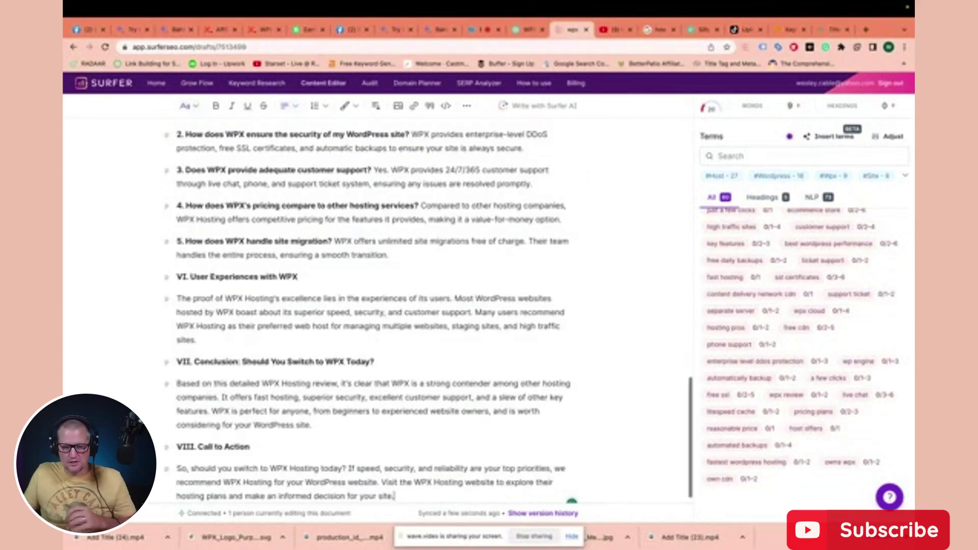
Remove the "I. Introduction" heading directly beneath the article title
{"action": "scroll", "coordinate": [319, 212], "scroll_direction": "up", "scroll_amount": 20}
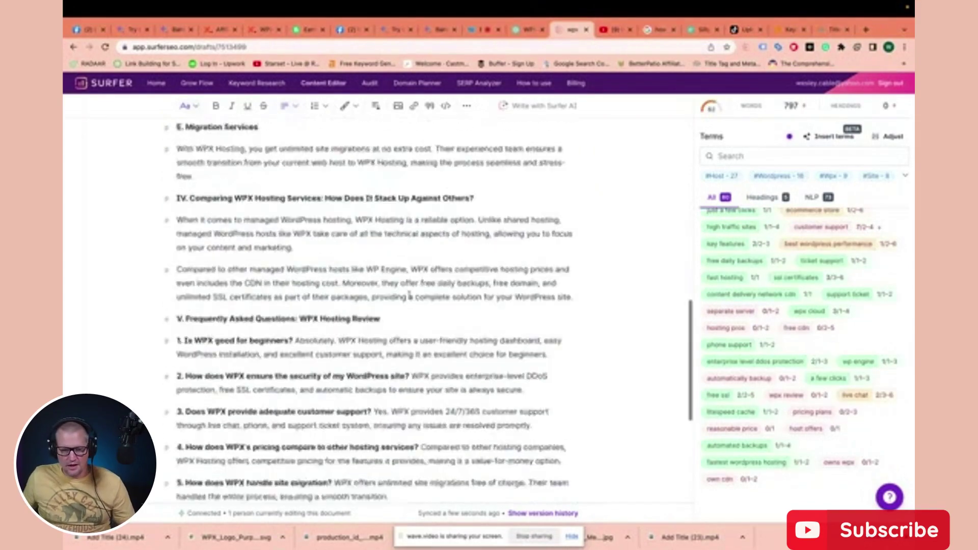
{"action": "scroll", "coordinate": [742, 320], "scroll_direction": "up", "scroll_amount": 10}
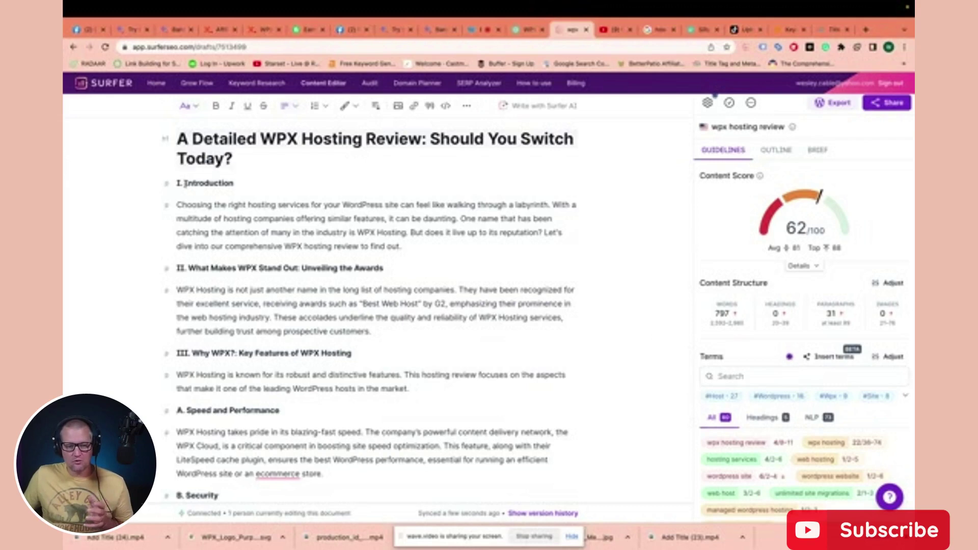
{"action": "left_click_drag", "start_coordinate": [236, 183], "coordinate": [174, 185]}
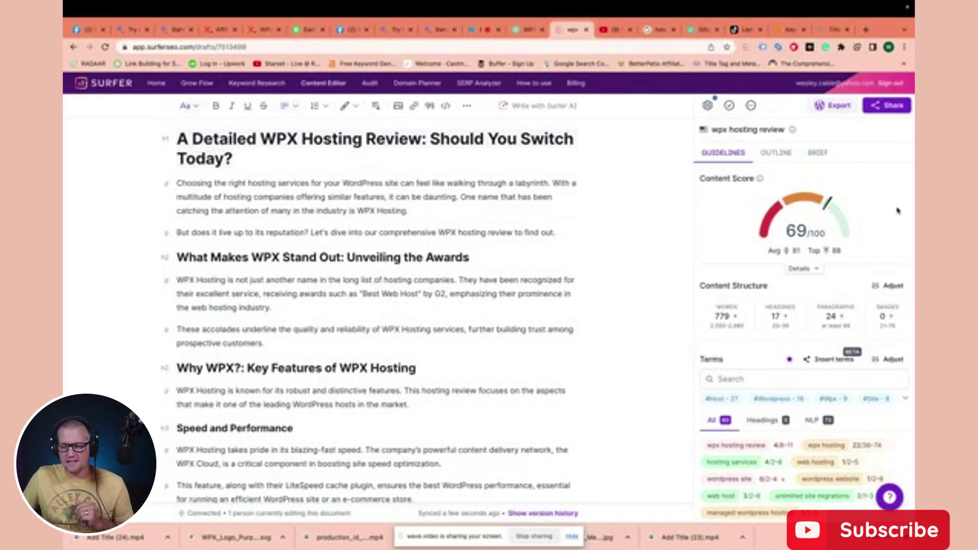
Examine the content score with its detailed breakdown, the term usage, and the word, heading, paragraph and image targets
{"action": "mouse_move", "coordinate": [878, 234]}
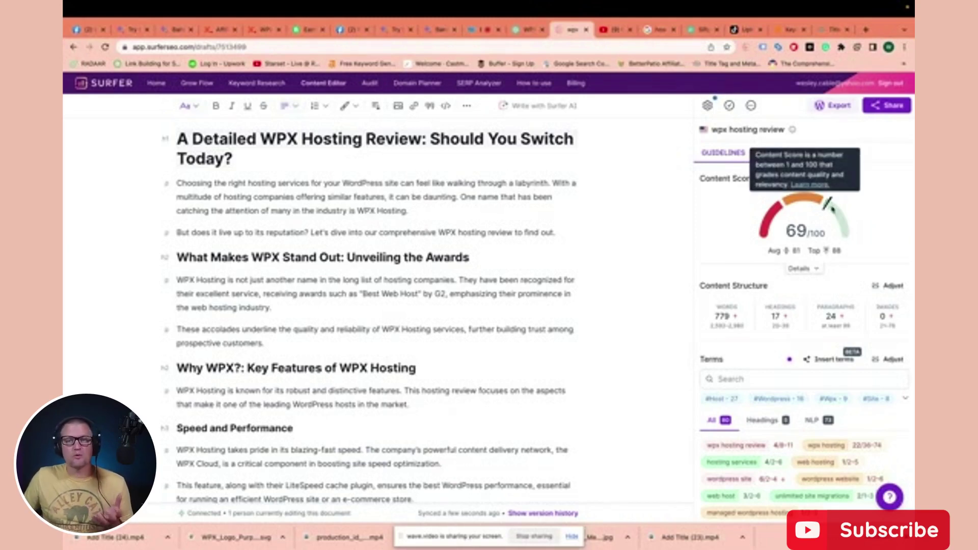
{"action": "left_click", "coordinate": [799, 270]}
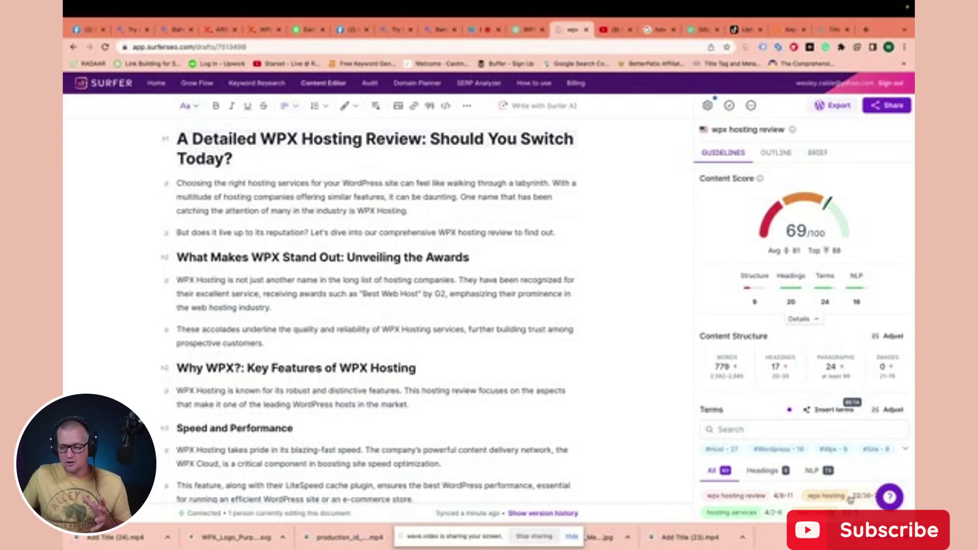
{"action": "scroll", "coordinate": [795, 455], "scroll_direction": "down", "scroll_amount": 2}
{"action": "scroll", "coordinate": [802, 418], "scroll_direction": "down", "scroll_amount": 3}
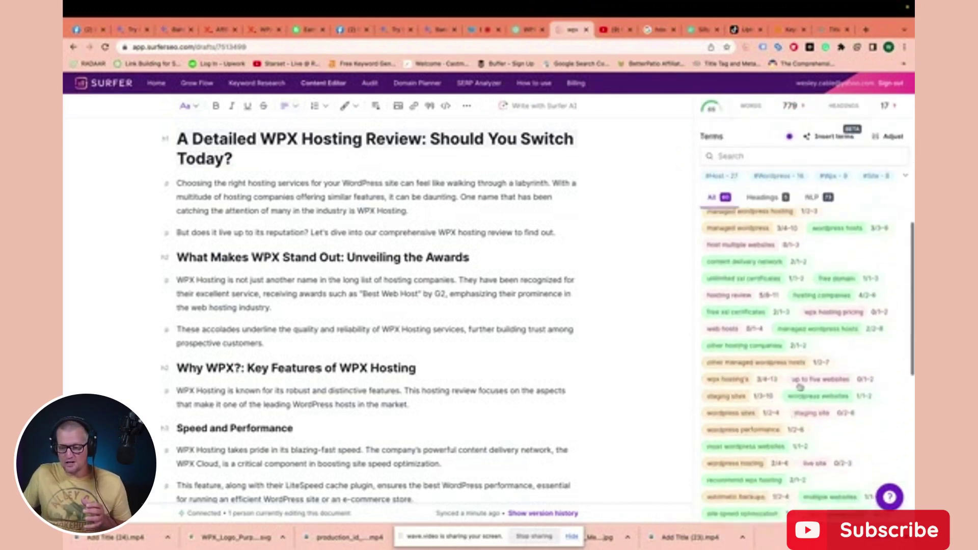
{"action": "scroll", "coordinate": [810, 382], "scroll_direction": "up", "scroll_amount": 3}
{"action": "scroll", "coordinate": [814, 378], "scroll_direction": "up", "scroll_amount": 3}
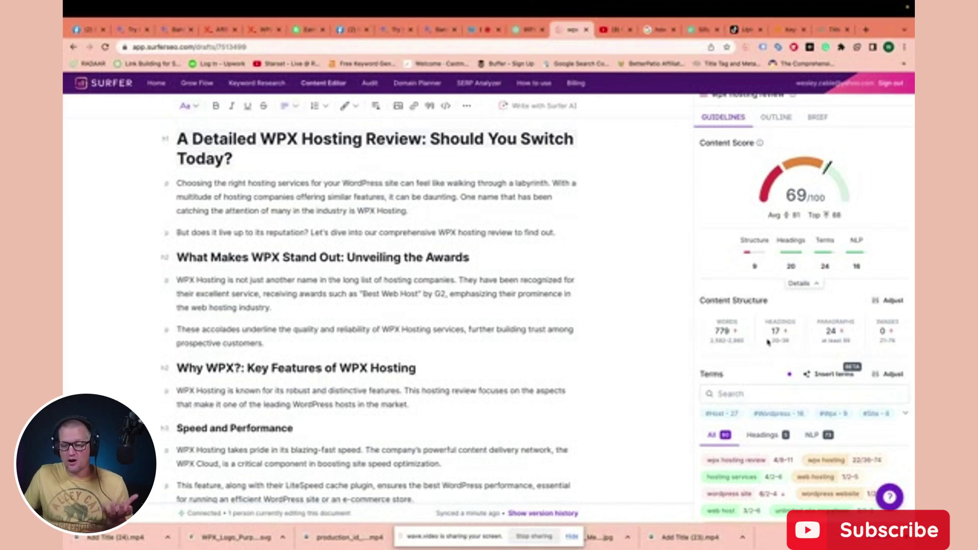
{"action": "scroll", "coordinate": [769, 343], "scroll_direction": "down", "scroll_amount": 1}
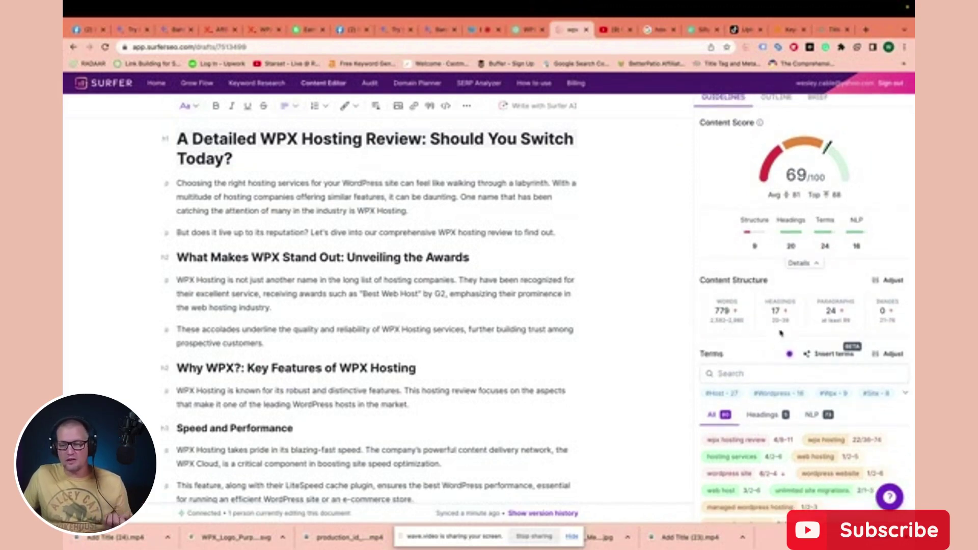
{"action": "mouse_move", "coordinate": [833, 321]}
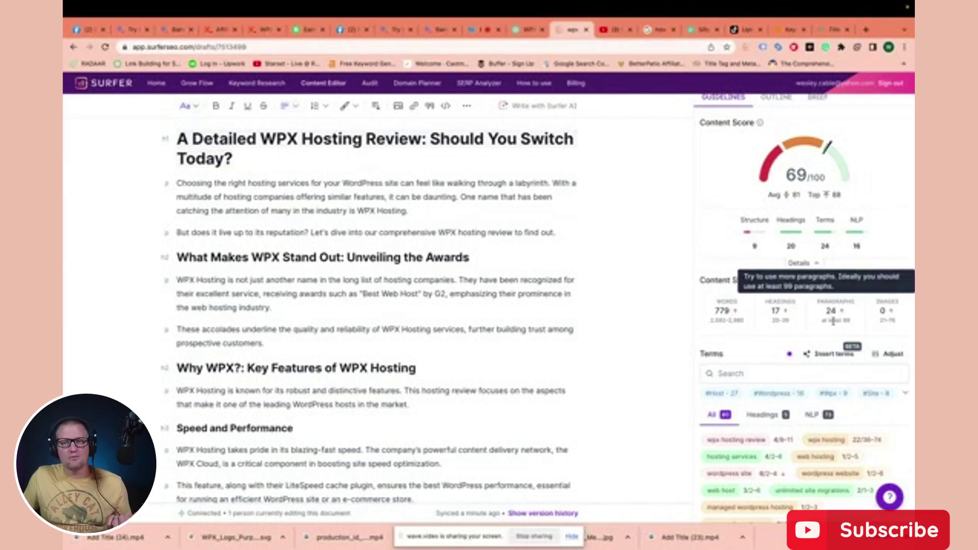
{"action": "mouse_move", "coordinate": [891, 319]}
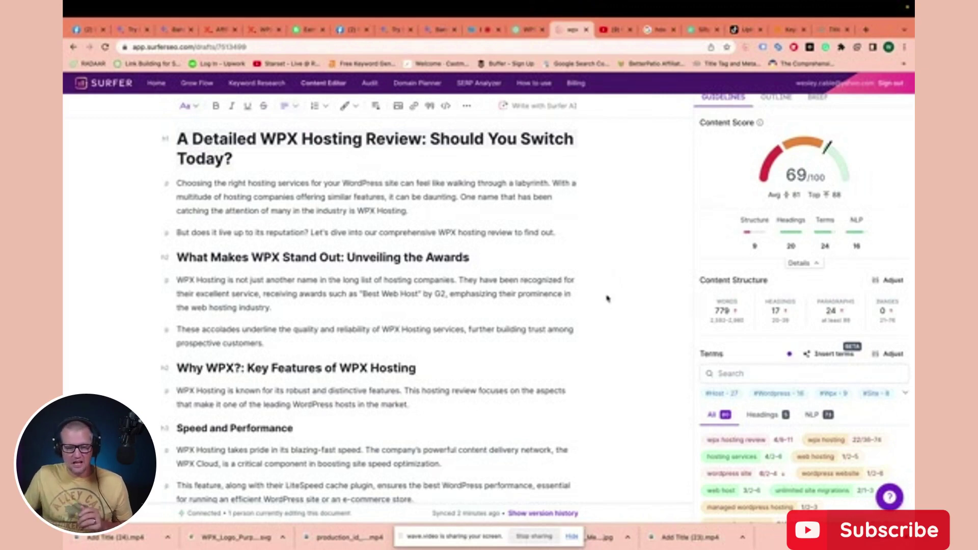
{"action": "scroll", "coordinate": [607, 298], "scroll_direction": "down", "scroll_amount": 1}
{"action": "scroll", "coordinate": [607, 298], "scroll_direction": "up", "scroll_amount": 1}
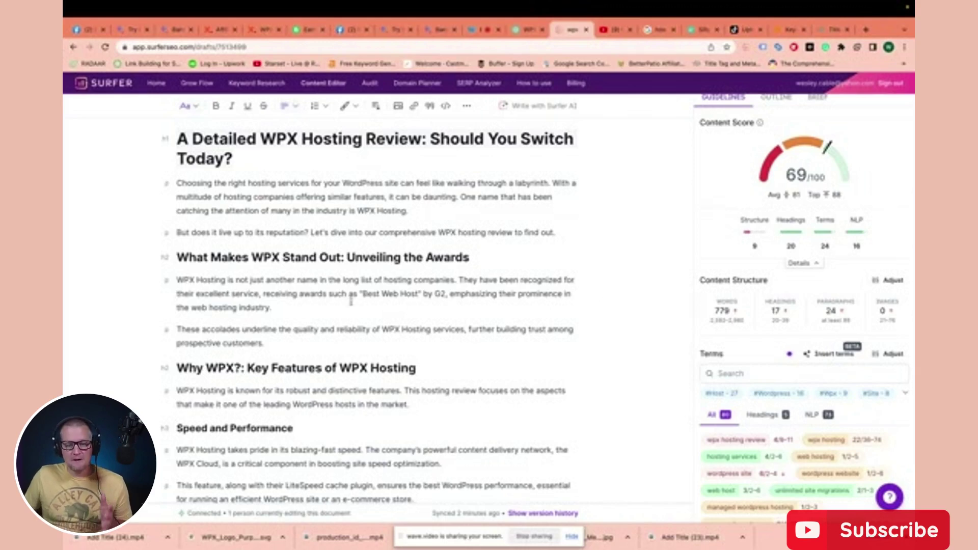
Copy the draft's Speed and Performance section and send it to ChatGPT with the request "please expand on this content:"
{"action": "scroll", "coordinate": [326, 304], "scroll_direction": "down", "scroll_amount": 5}
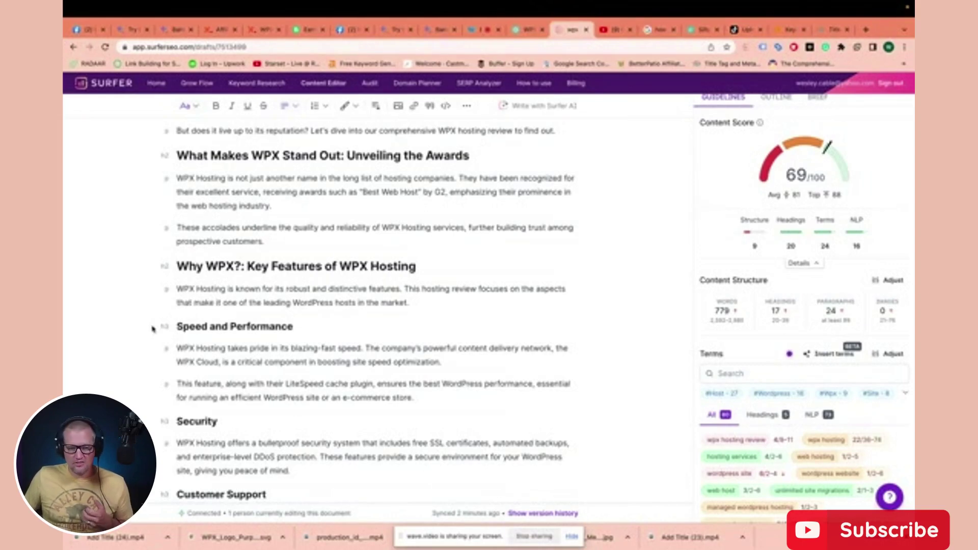
{"action": "left_click_drag", "start_coordinate": [176, 326], "coordinate": [607, 403]}
{"action": "key", "text": "super+c"}
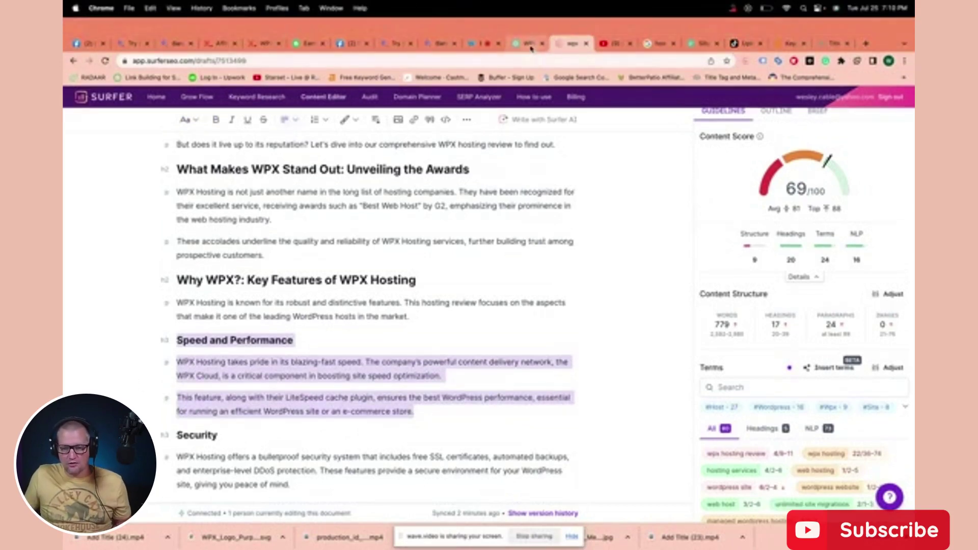
{"action": "left_click", "coordinate": [530, 49]}
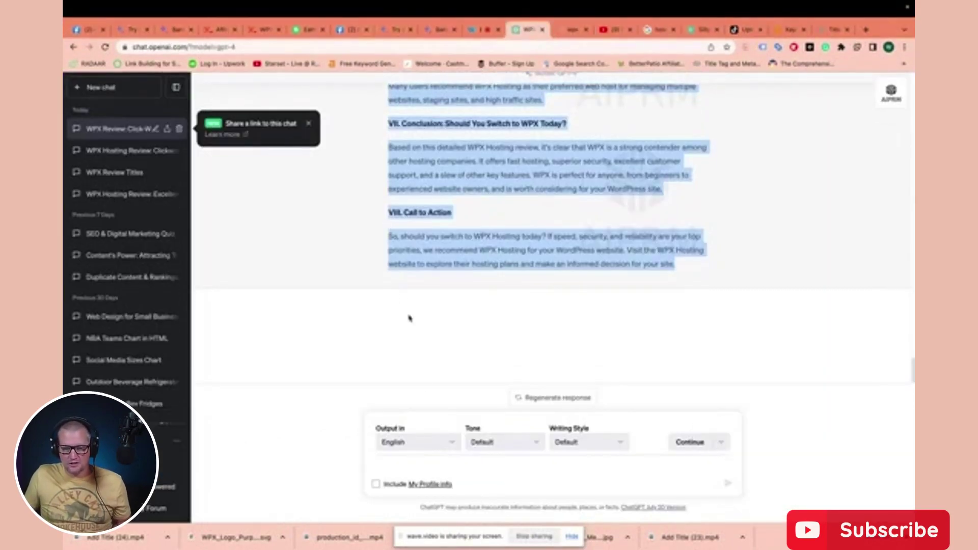
{"action": "left_click", "coordinate": [561, 459]}
{"action": "type", "text": "please"}
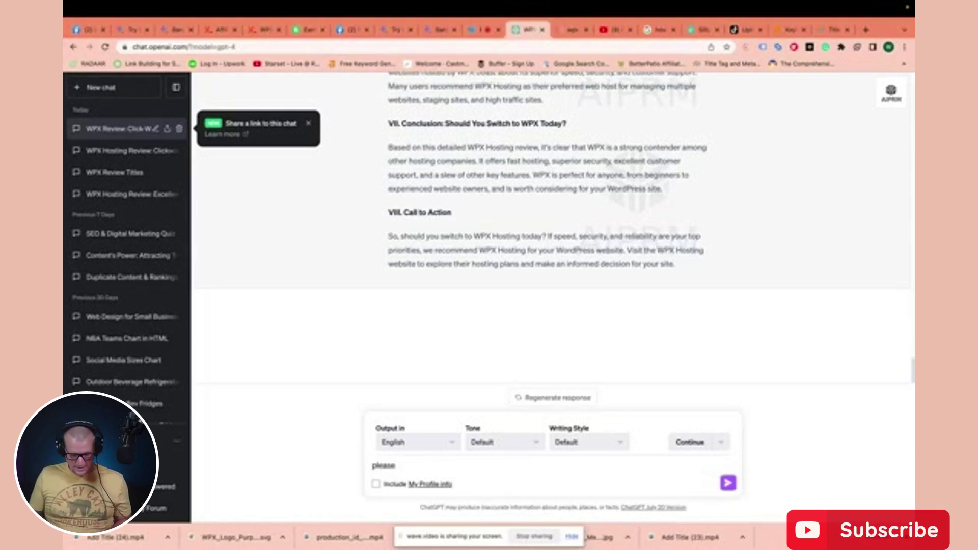
{"action": "type", "text": " expand on t"}
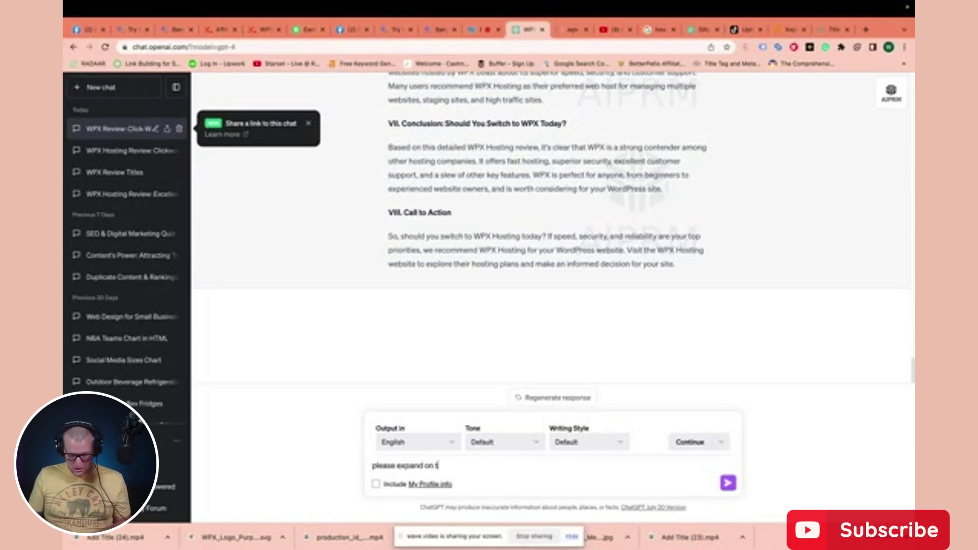
{"action": "type", "text": "his content"}
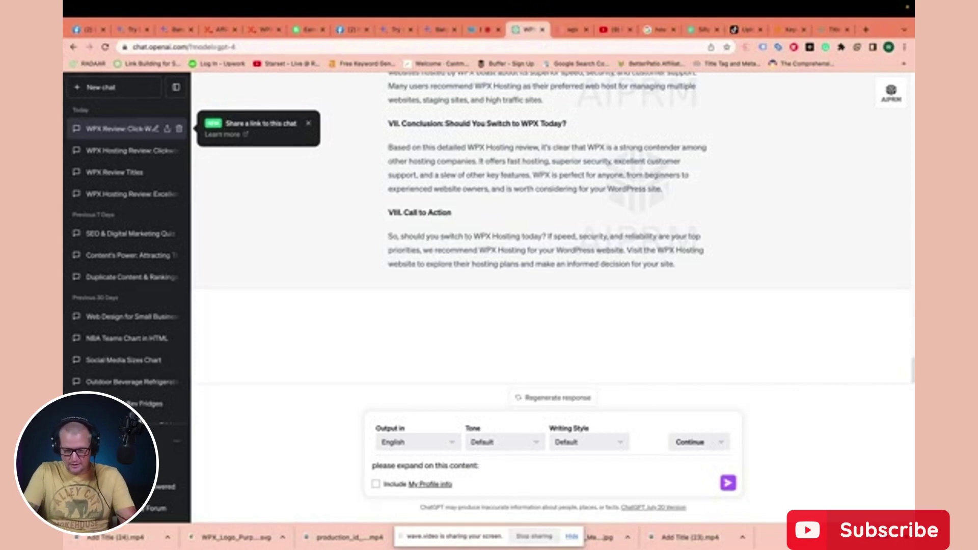
{"action": "type", "text": ":"}
{"action": "key", "text": "super+v"}
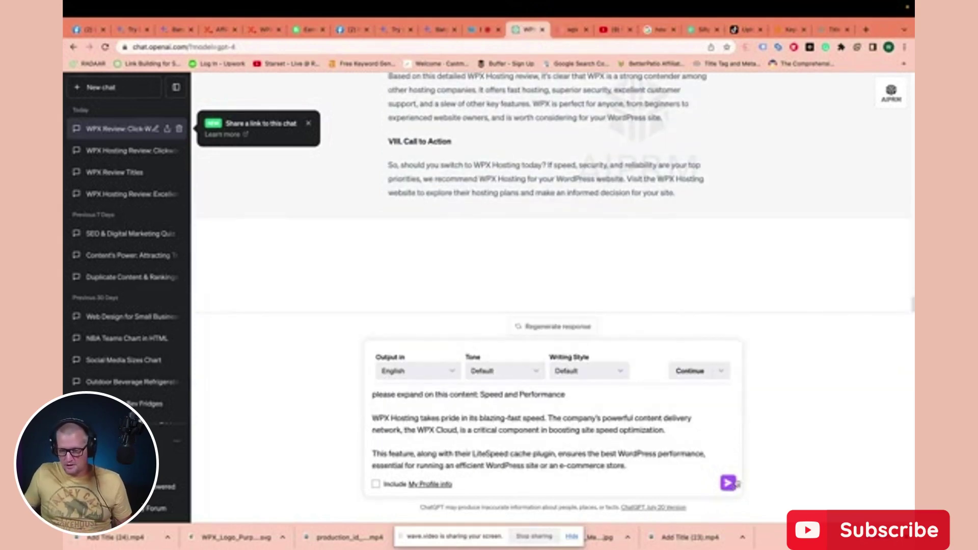
{"action": "left_click", "coordinate": [730, 484]}
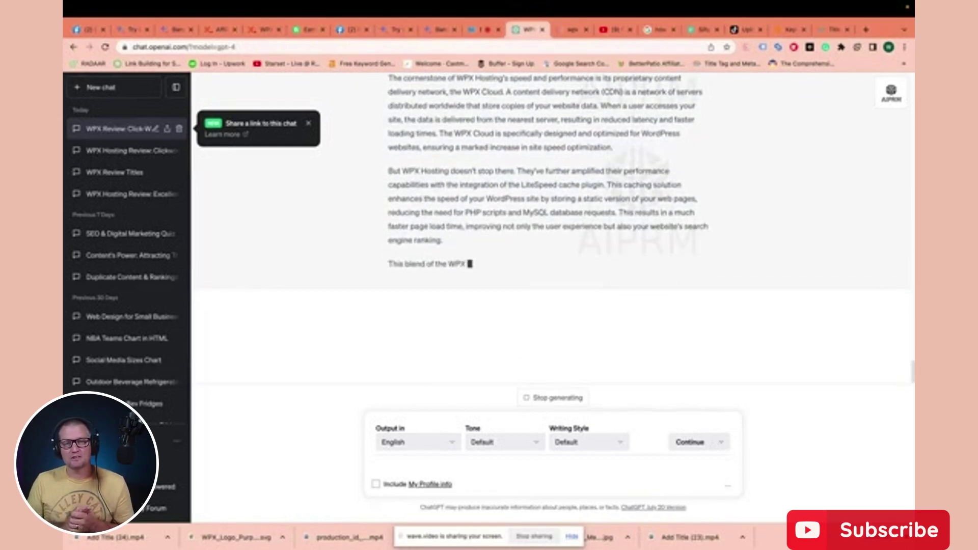
Switch back to the Surfer draft and review the expanded text from the FAQ back through WPX Cloud, Customer Support, Security and Speed and Performance
{"action": "key", "text": "ctrl+Tab"}
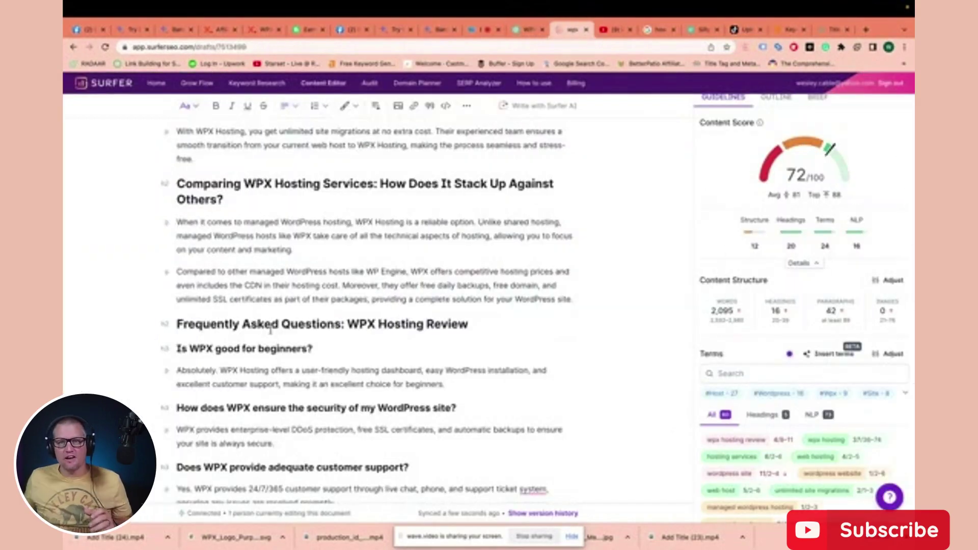
{"action": "scroll", "coordinate": [184, 333], "scroll_direction": "up", "scroll_amount": 15}
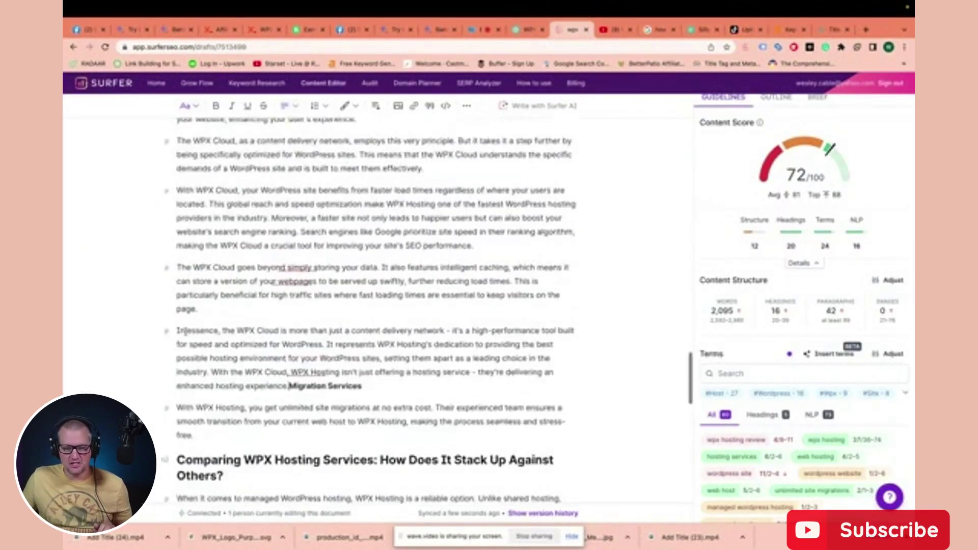
{"action": "scroll", "coordinate": [185, 334], "scroll_direction": "up", "scroll_amount": 12}
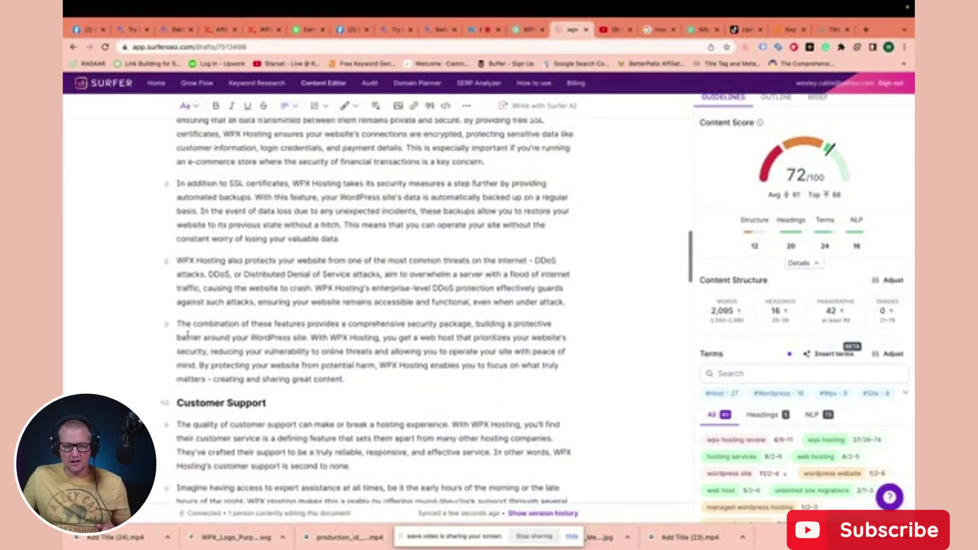
{"action": "scroll", "coordinate": [188, 342], "scroll_direction": "up", "scroll_amount": 5}
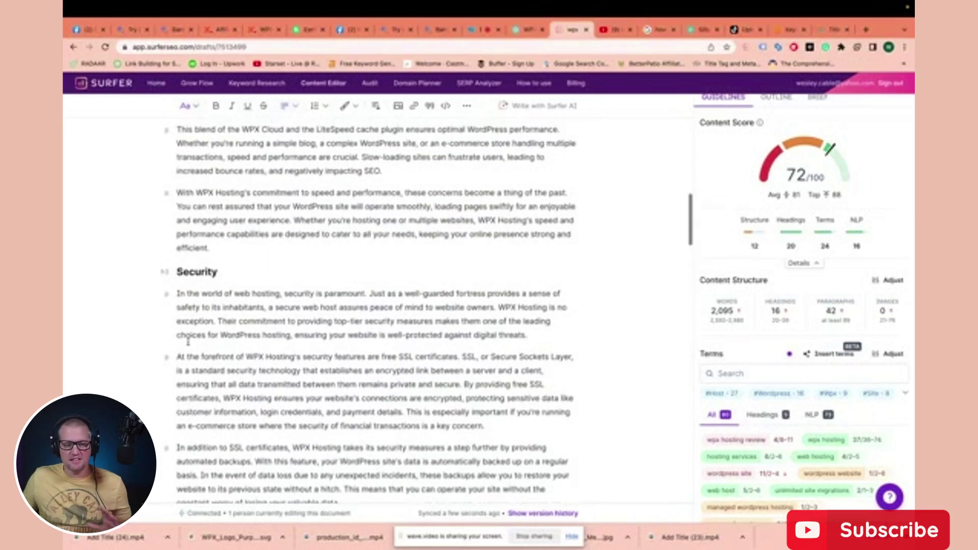
{"action": "scroll", "coordinate": [184, 347], "scroll_direction": "up", "scroll_amount": 12}
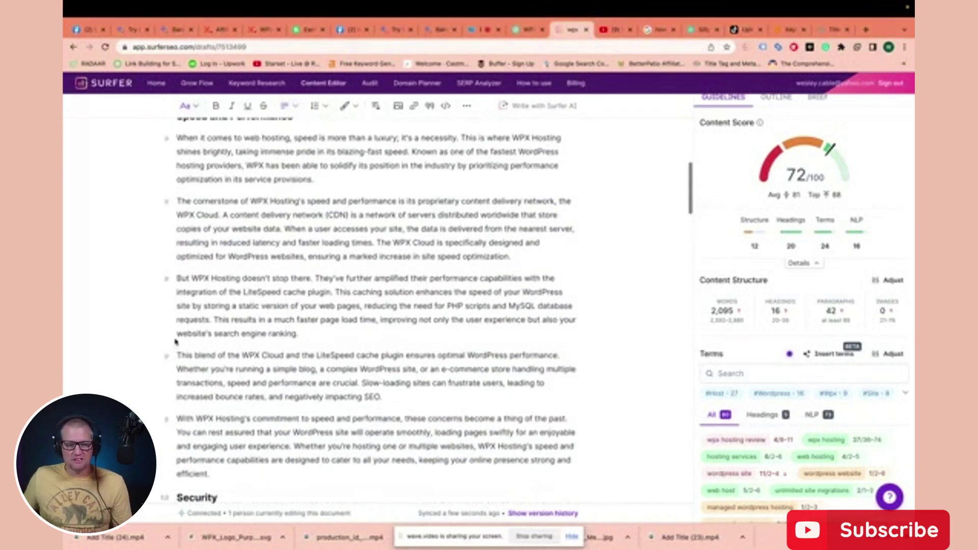
{"action": "scroll", "coordinate": [288, 324], "scroll_direction": "up", "scroll_amount": 1}
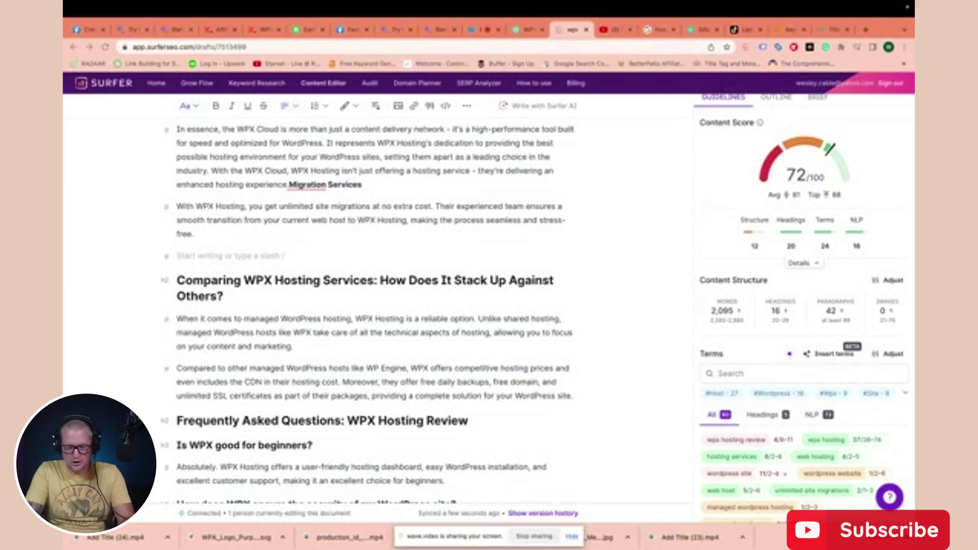
Ask ChatGPT for a section of "A Detailed WPX Hosting Review: Should You Switch Today?" highlighting the most important things to look for in a web hosting company
{"action": "left_click", "coordinate": [489, 47]}
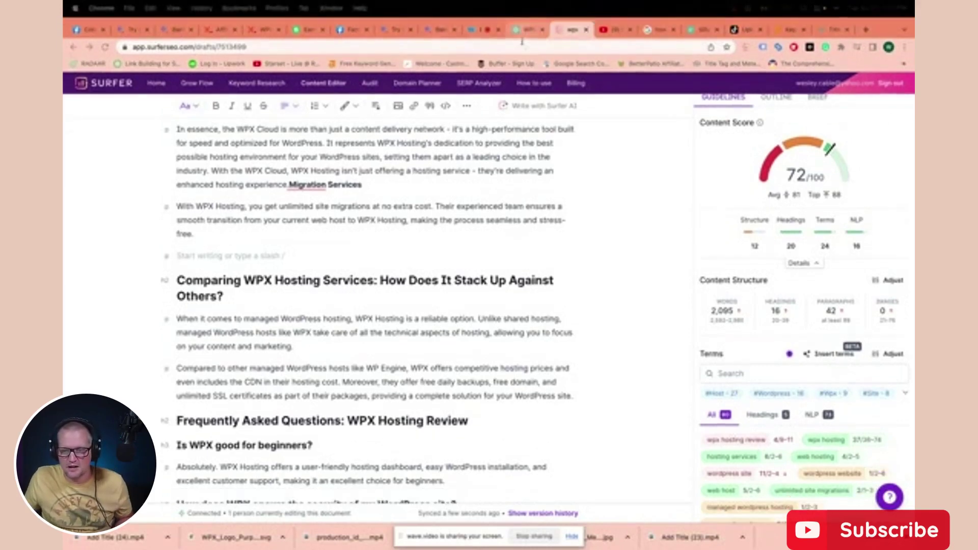
{"action": "left_click", "coordinate": [528, 30]}
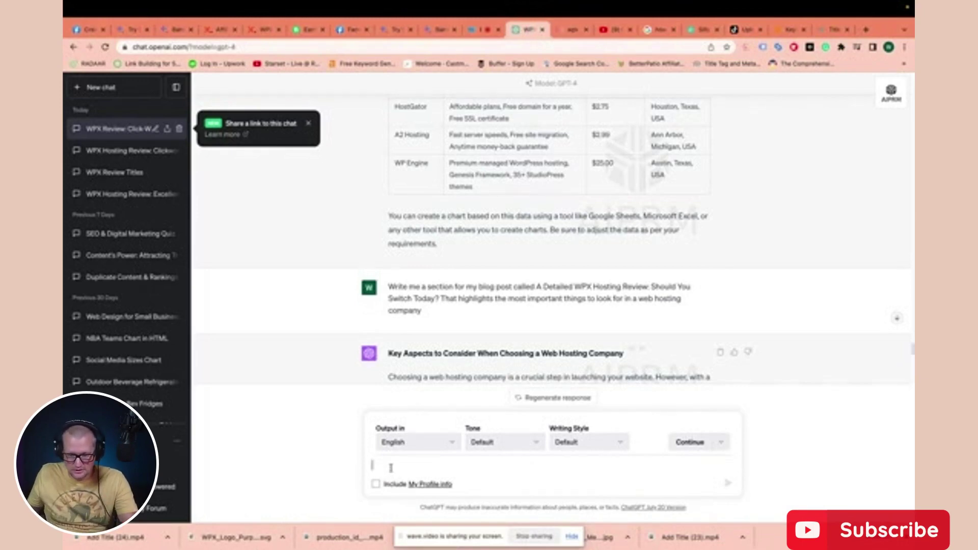
{"action": "type", "text": "Write me a section for my blog post called A Detailed WPX Hosting Review: Should You Switch Today? That highlights the most important things to look for in a web hosting company"}
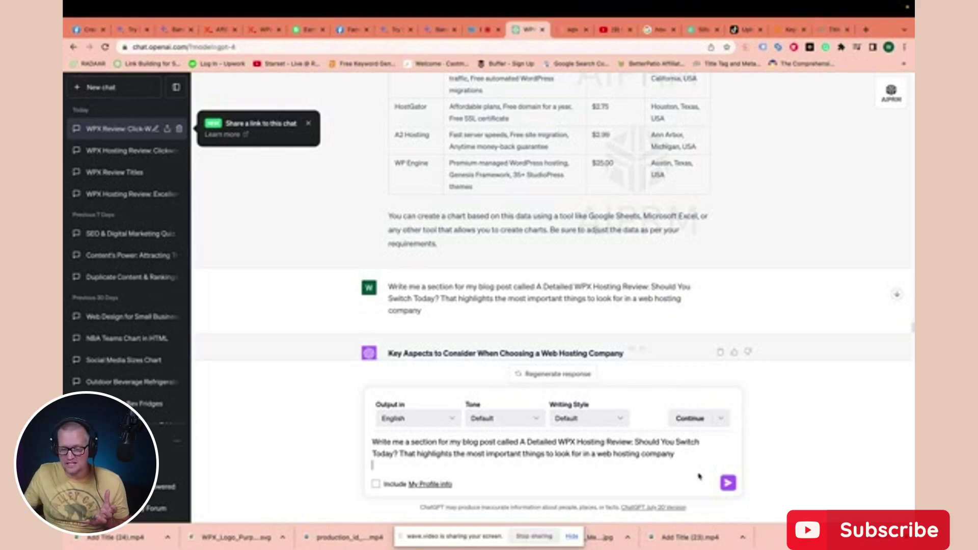
{"action": "left_click", "coordinate": [720, 483]}
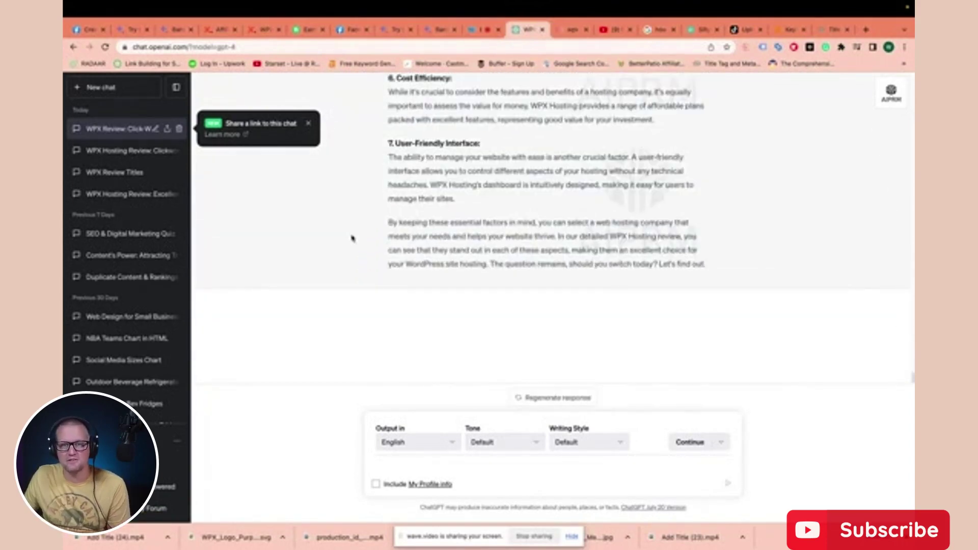
Copy ChatGPT's "Essential Factors to Consider in a Web Hosting Company" response into the Surfer draft, between the introduction and the "What Makes WPX Stand Out" heading
{"action": "scroll", "coordinate": [352, 238], "scroll_direction": "up", "scroll_amount": 10}
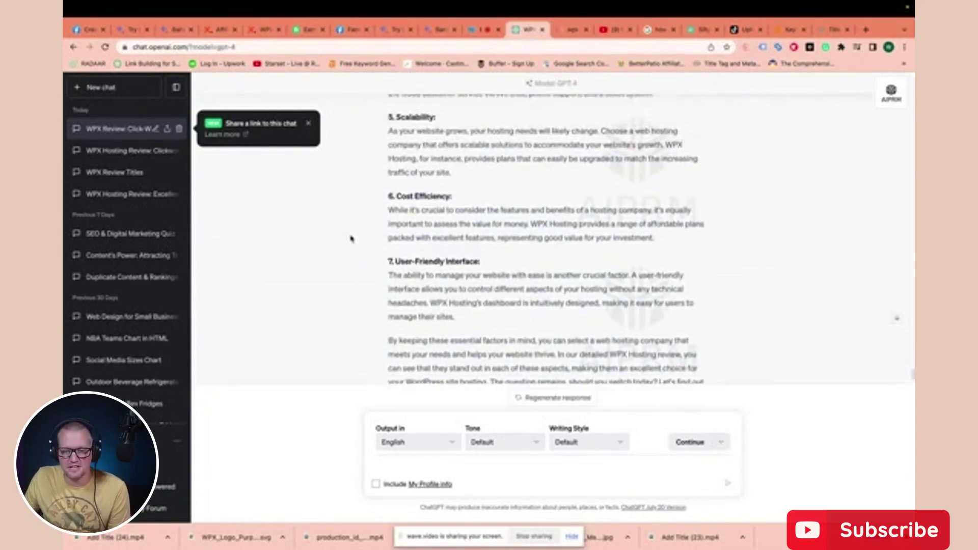
{"action": "scroll", "coordinate": [351, 237], "scroll_direction": "up", "scroll_amount": 3}
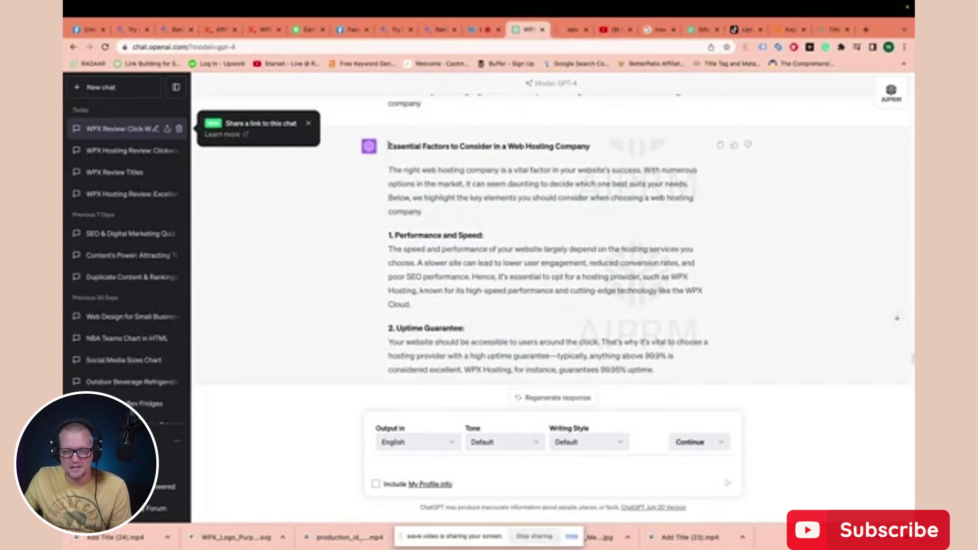
{"action": "left_click_drag", "start_coordinate": [387, 147], "coordinate": [755, 273]}
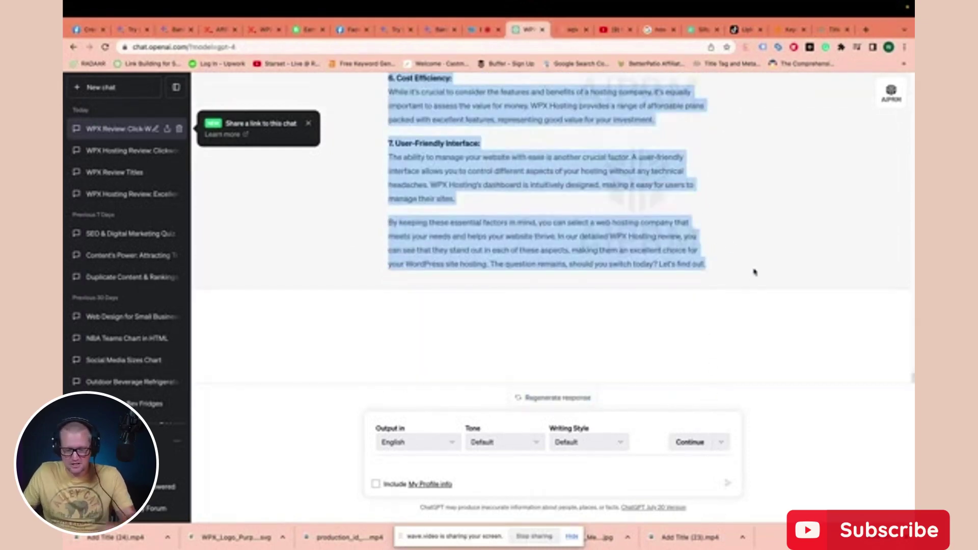
{"action": "left_click", "coordinate": [569, 29]}
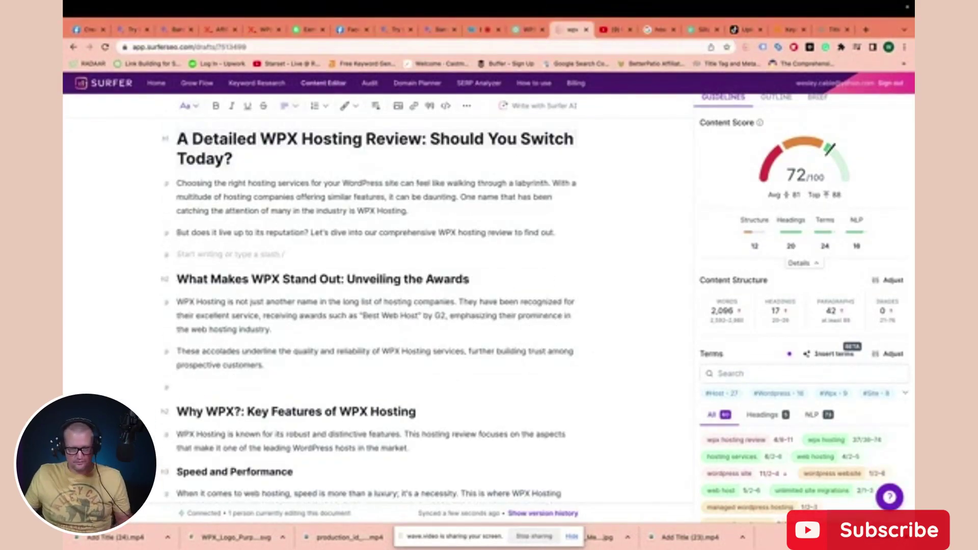
{"action": "key", "text": "ctrl+v"}
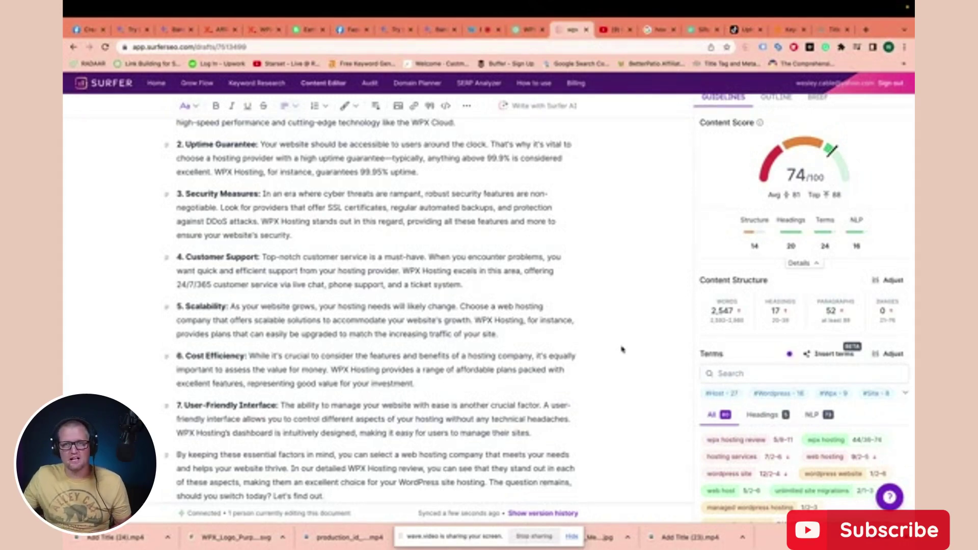
{"action": "scroll", "coordinate": [564, 347], "scroll_direction": "down", "scroll_amount": 2}
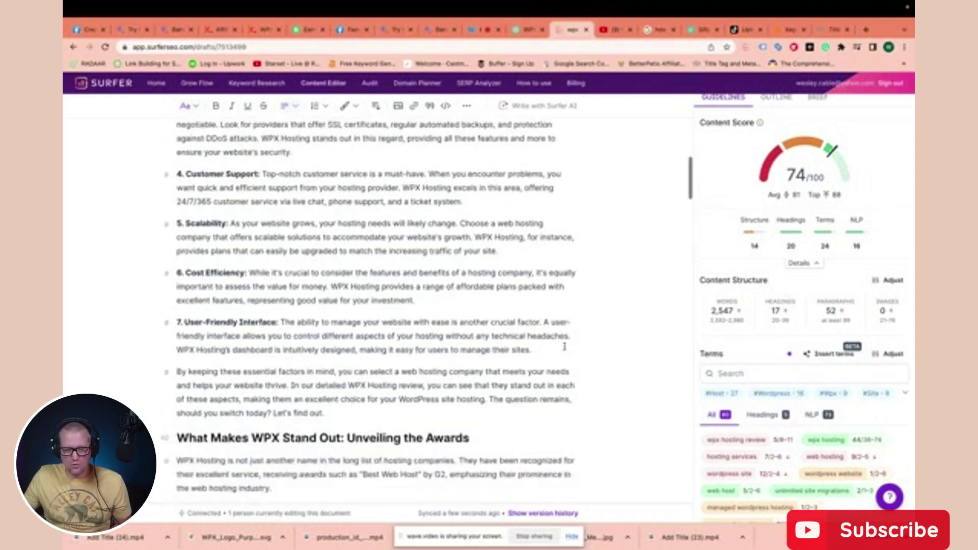
{"action": "scroll", "coordinate": [564, 347], "scroll_direction": "down", "scroll_amount": 3}
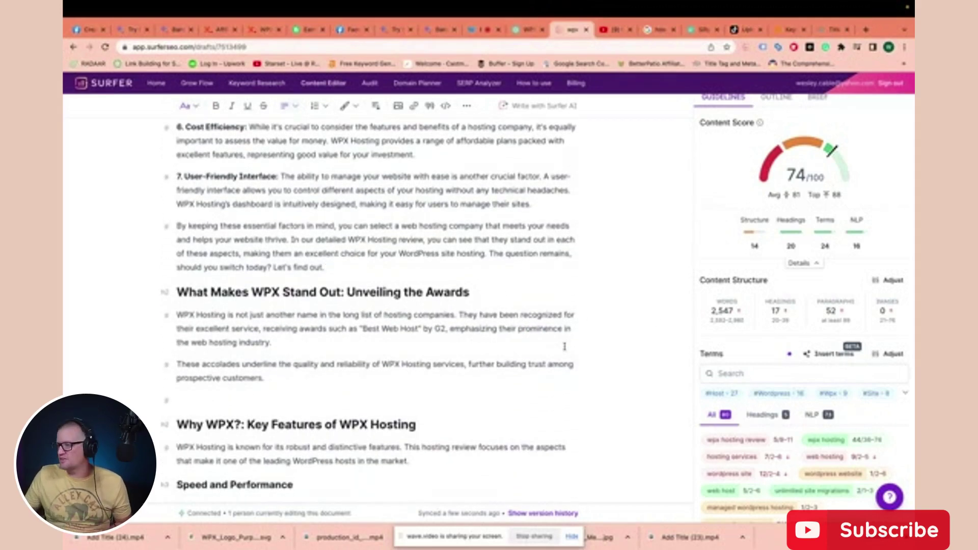
Switch back to ChatGPT and ask "What are some common misconceptions about web hosting companies?"
{"action": "left_click", "coordinate": [324, 267]}
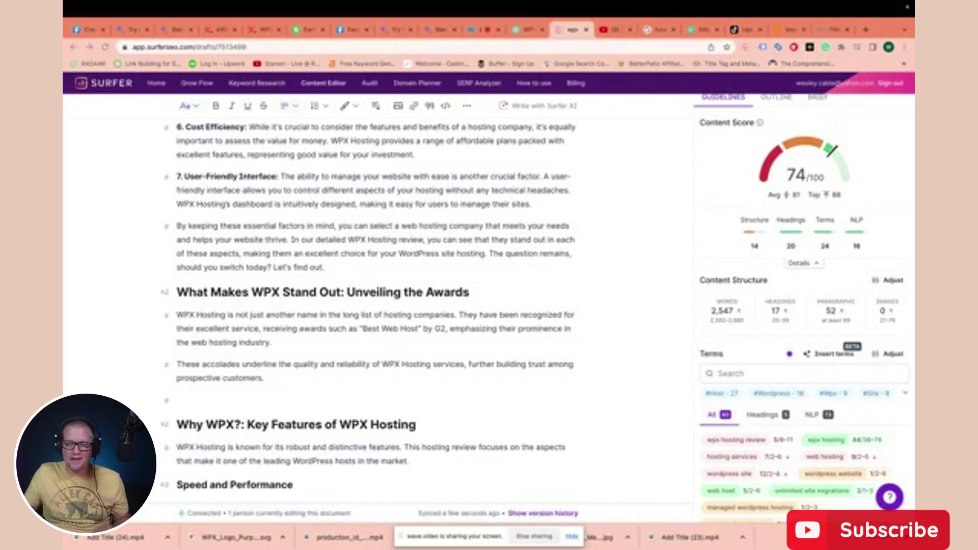
{"action": "left_click", "coordinate": [525, 29]}
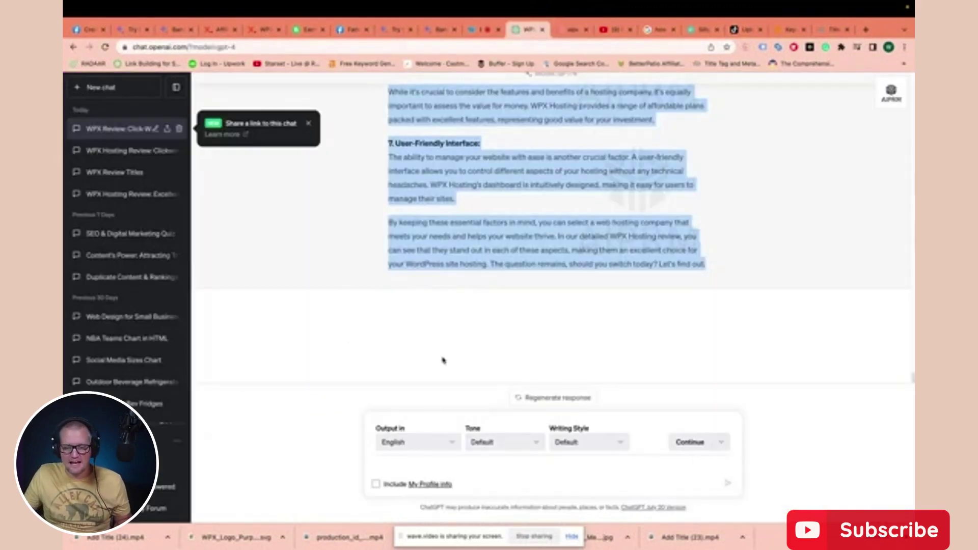
{"action": "type", "text": "What are some common misconceptions about web hosting companies?"}
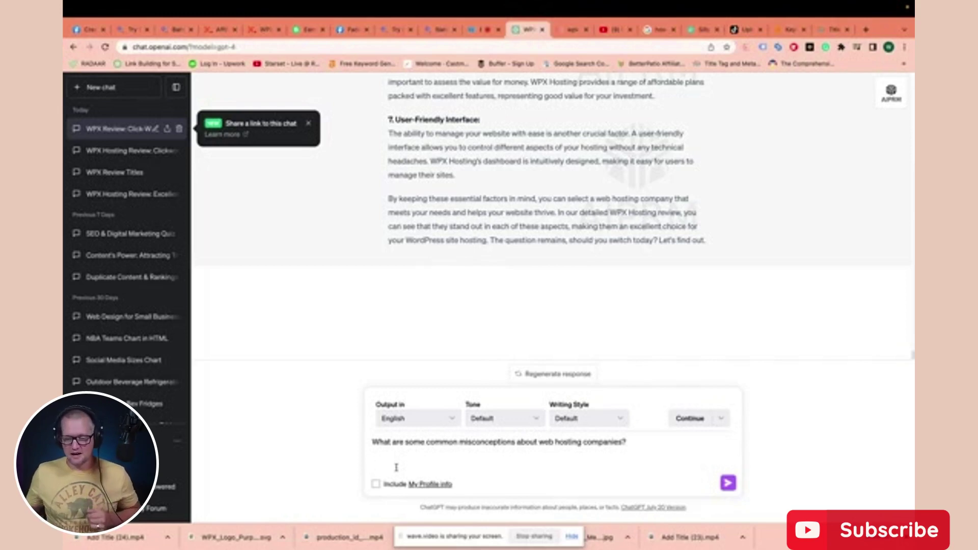
{"action": "left_click", "coordinate": [729, 483]}
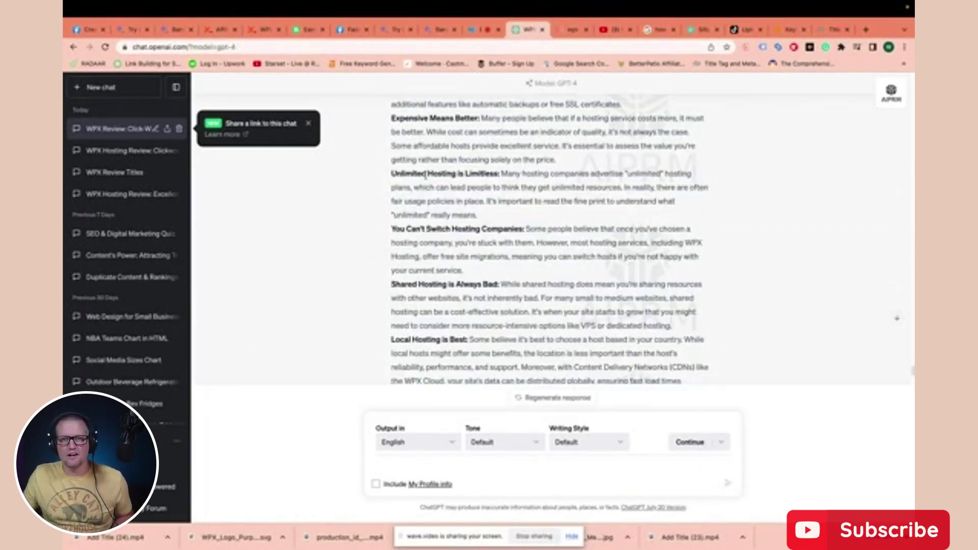
Copy ChatGPT's web hosting misconceptions response into the Surfer draft, between the "Comparing WPX Hosting Services" section and the Frequently Asked Questions heading
{"action": "scroll", "coordinate": [426, 175], "scroll_direction": "up", "scroll_amount": 10}
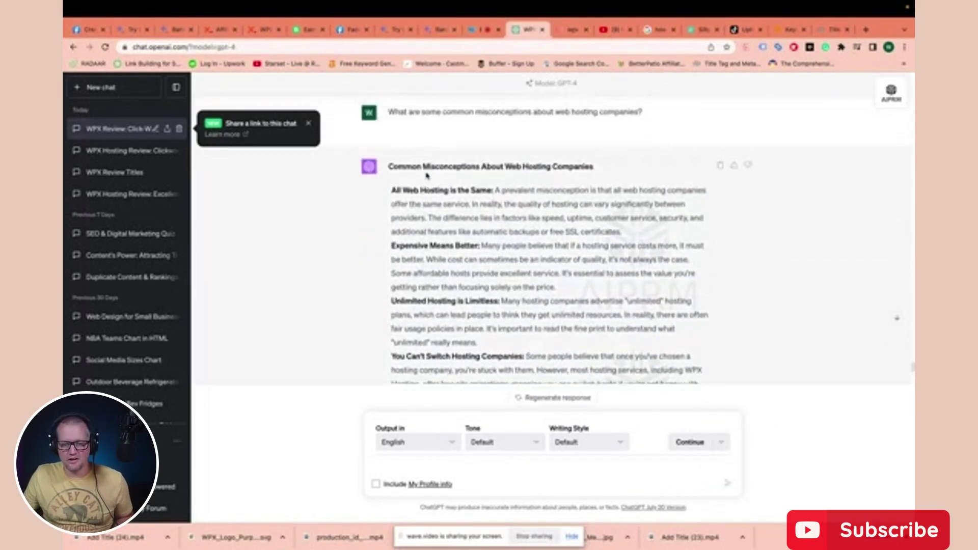
{"action": "left_click_drag", "start_coordinate": [390, 225], "coordinate": [712, 269]}
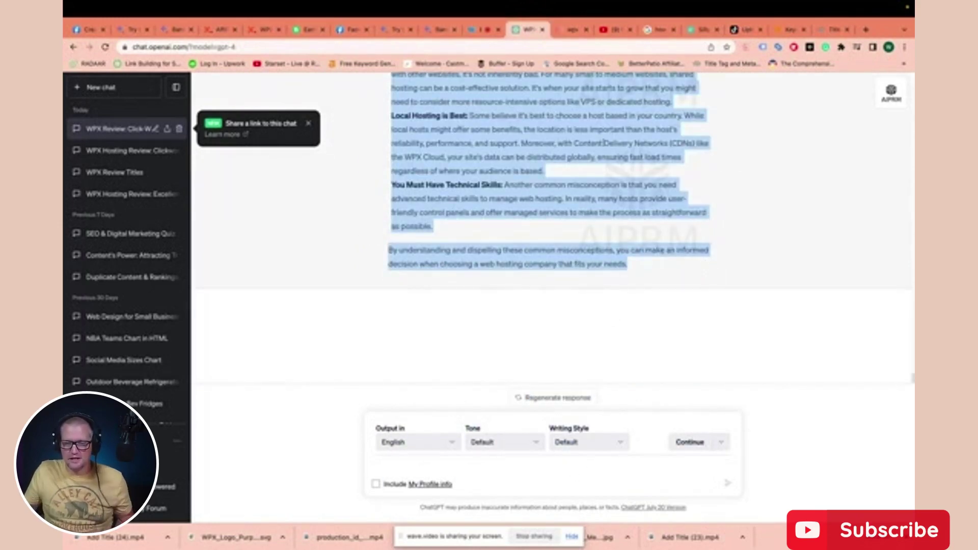
{"action": "left_click", "coordinate": [570, 29]}
{"action": "scroll", "coordinate": [385, 336], "scroll_direction": "up", "scroll_amount": 1}
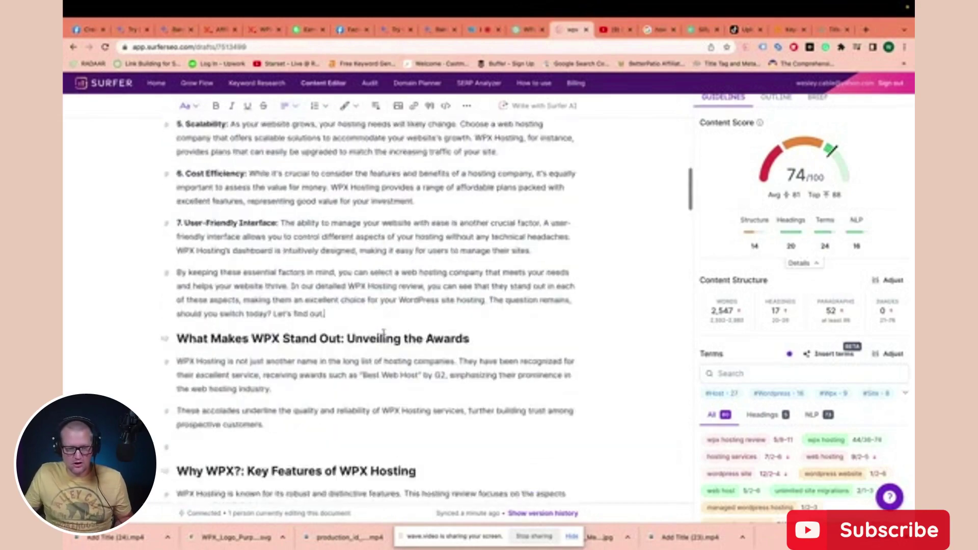
{"action": "scroll", "coordinate": [385, 337], "scroll_direction": "down", "scroll_amount": 15}
{"action": "scroll", "coordinate": [382, 333], "scroll_direction": "down", "scroll_amount": 20}
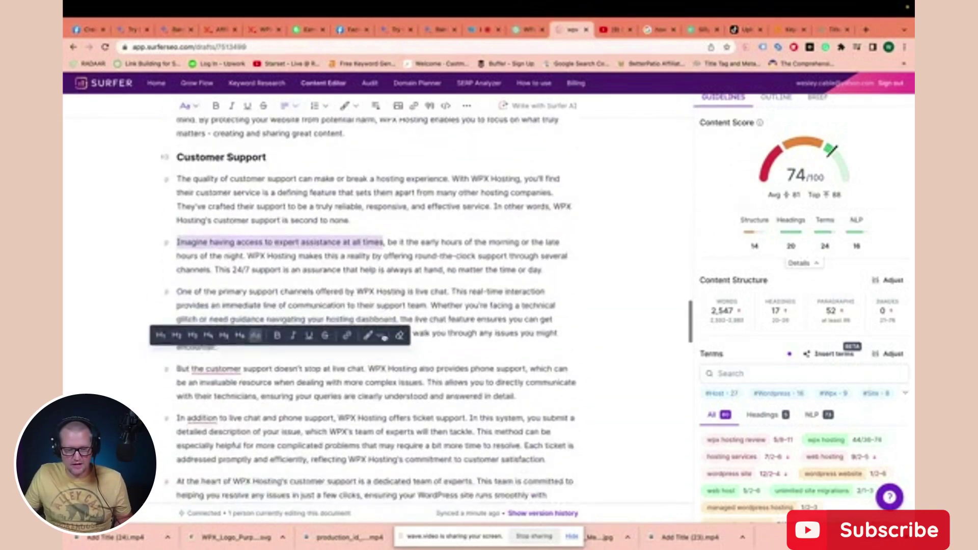
{"action": "scroll", "coordinate": [375, 331], "scroll_direction": "up", "scroll_amount": 2}
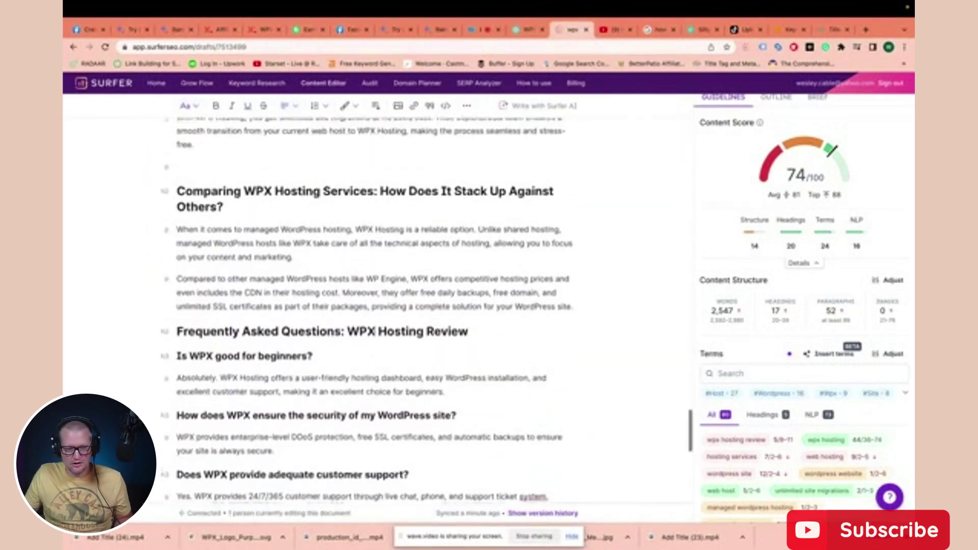
{"action": "scroll", "coordinate": [375, 331], "scroll_direction": "down", "scroll_amount": 3}
{"action": "scroll", "coordinate": [374, 331], "scroll_direction": "up", "scroll_amount": 4}
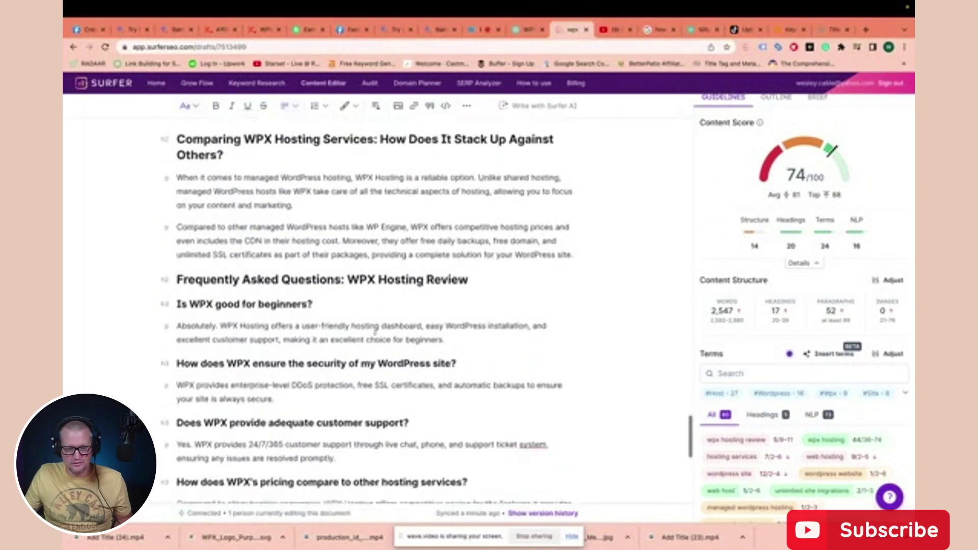
{"action": "scroll", "coordinate": [329, 322], "scroll_direction": "down", "scroll_amount": 2}
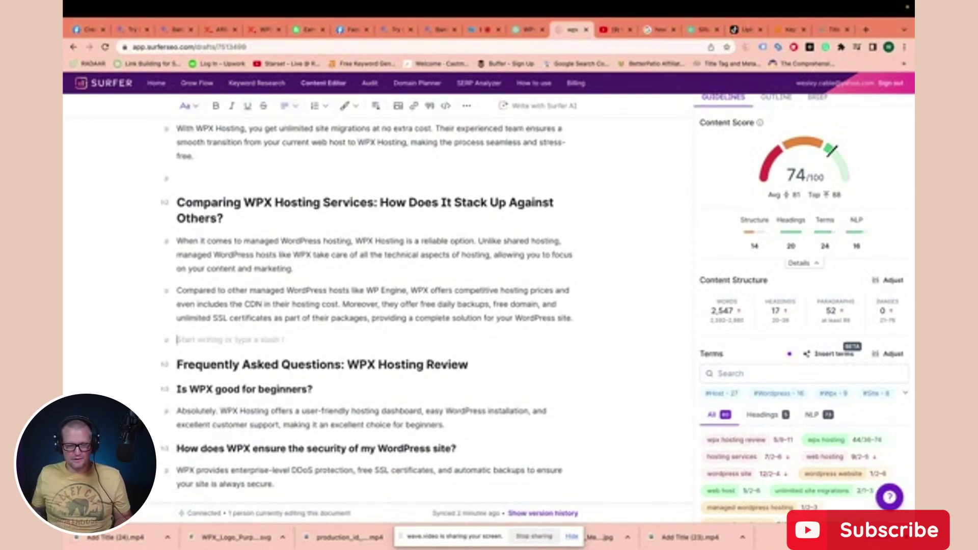
{"action": "scroll", "coordinate": [581, 320], "scroll_direction": "up", "scroll_amount": 10}
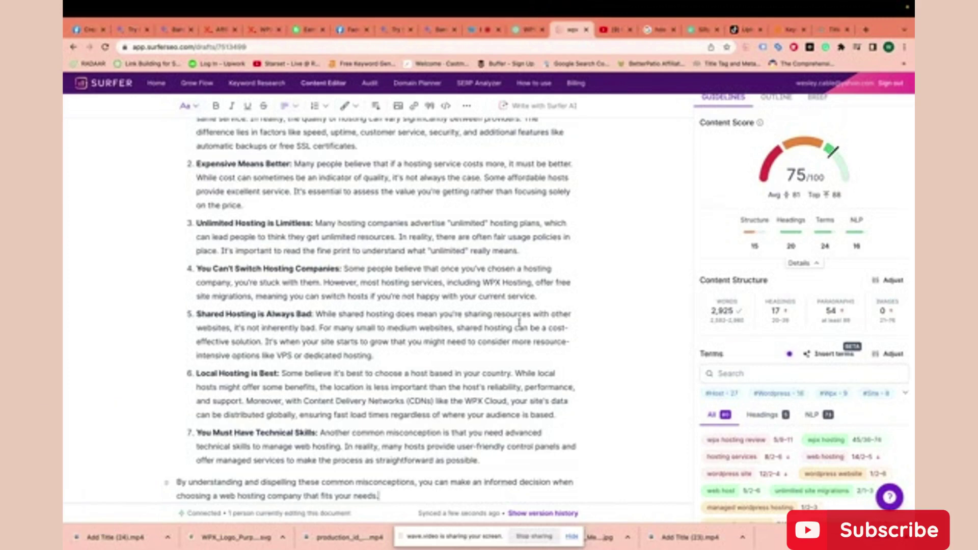
{"action": "key", "text": "ctrl+v"}
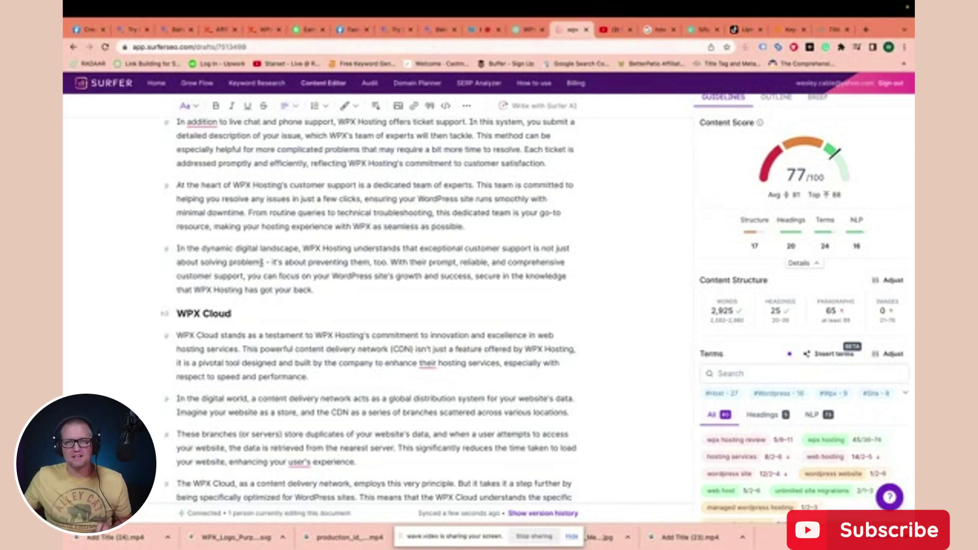
Examine the NLP term usage, the content score breakdown, and the word, heading, paragraph and image targets for the draft
{"action": "scroll", "coordinate": [262, 261], "scroll_direction": "up", "scroll_amount": 15}
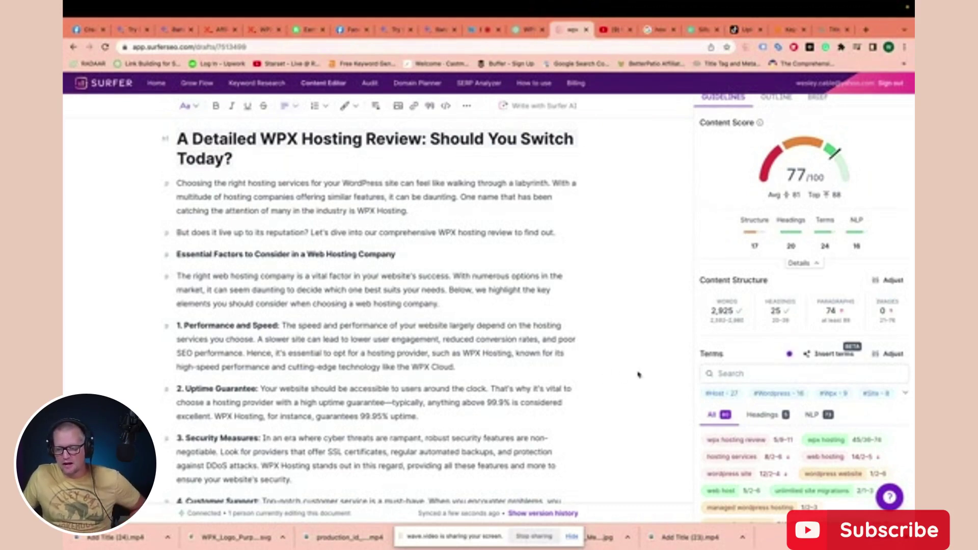
{"action": "scroll", "coordinate": [812, 415], "scroll_direction": "down", "scroll_amount": 1}
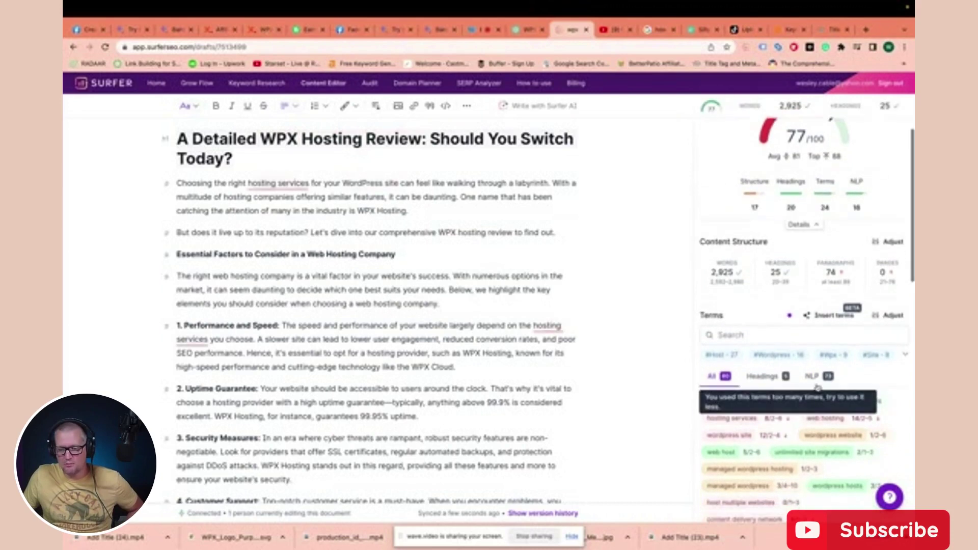
{"action": "left_click", "coordinate": [812, 376]}
{"action": "scroll", "coordinate": [748, 408], "scroll_direction": "down", "scroll_amount": 1}
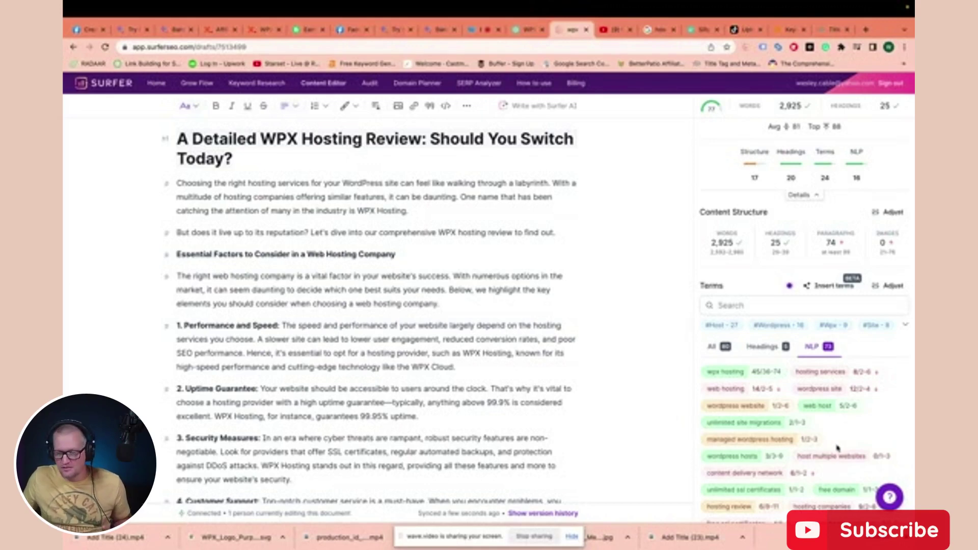
{"action": "scroll", "coordinate": [838, 447], "scroll_direction": "down", "scroll_amount": 5}
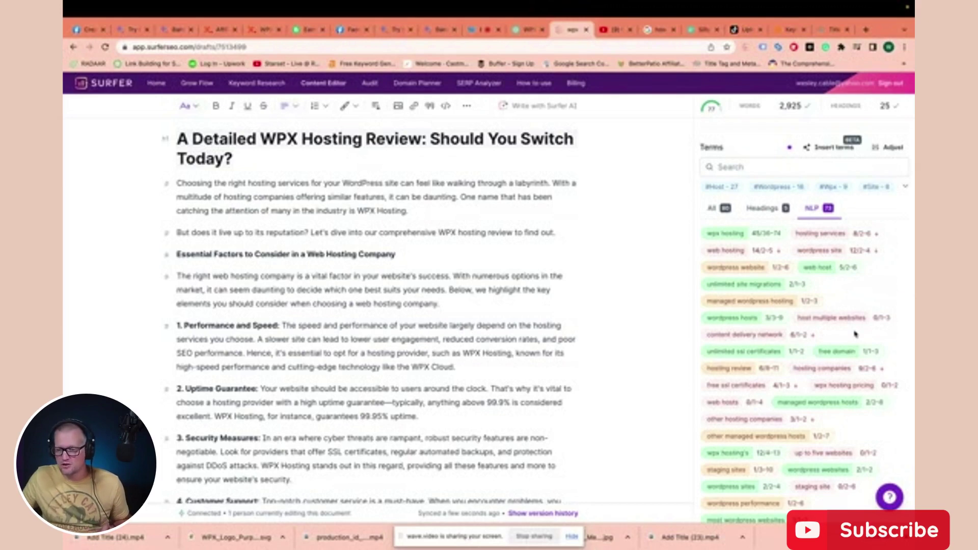
{"action": "scroll", "coordinate": [853, 326], "scroll_direction": "up", "scroll_amount": 3}
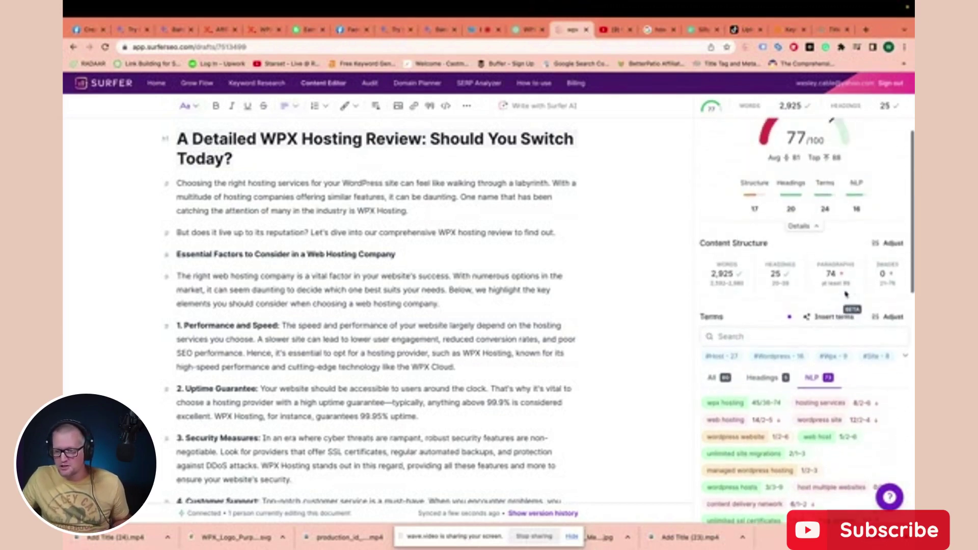
{"action": "mouse_move", "coordinate": [885, 282]}
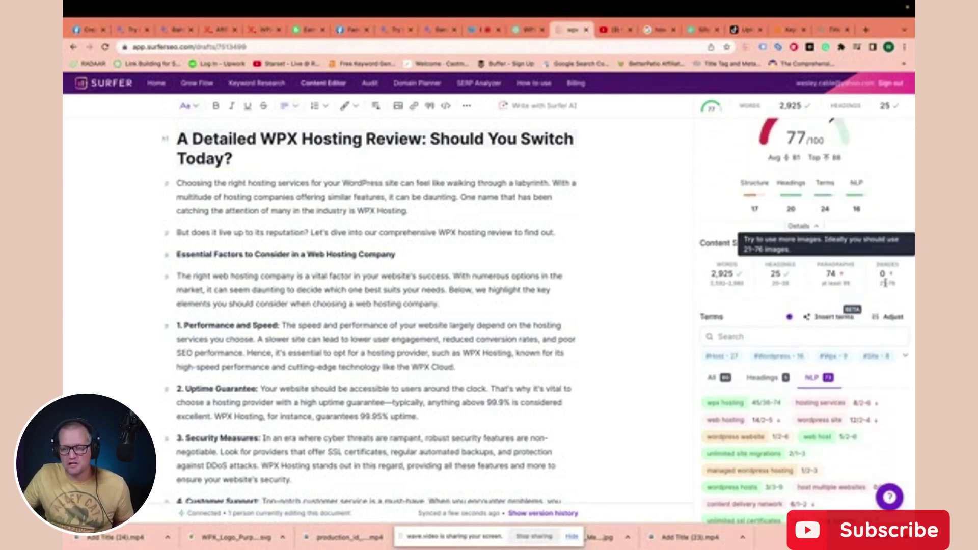
{"action": "scroll", "coordinate": [860, 333], "scroll_direction": "down", "scroll_amount": 3}
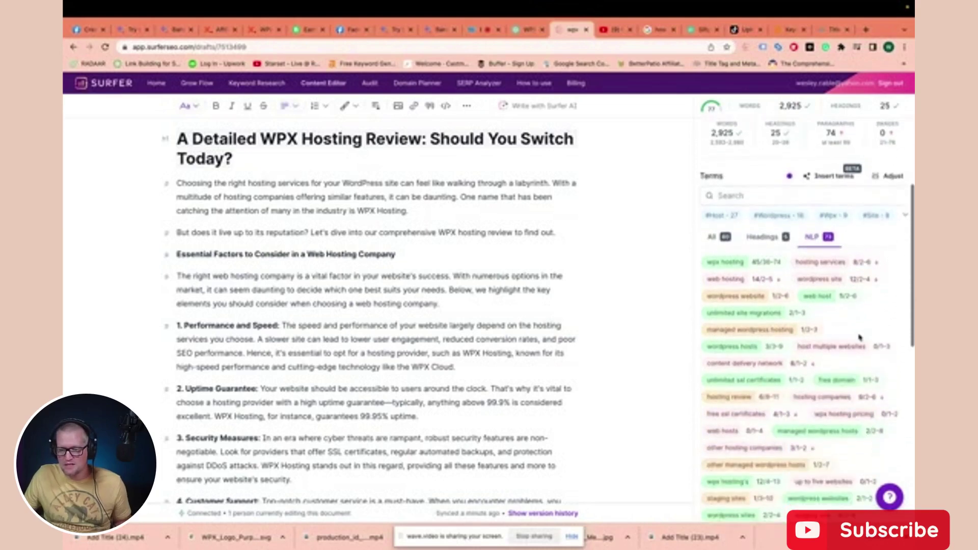
{"action": "scroll", "coordinate": [860, 338], "scroll_direction": "down", "scroll_amount": 1}
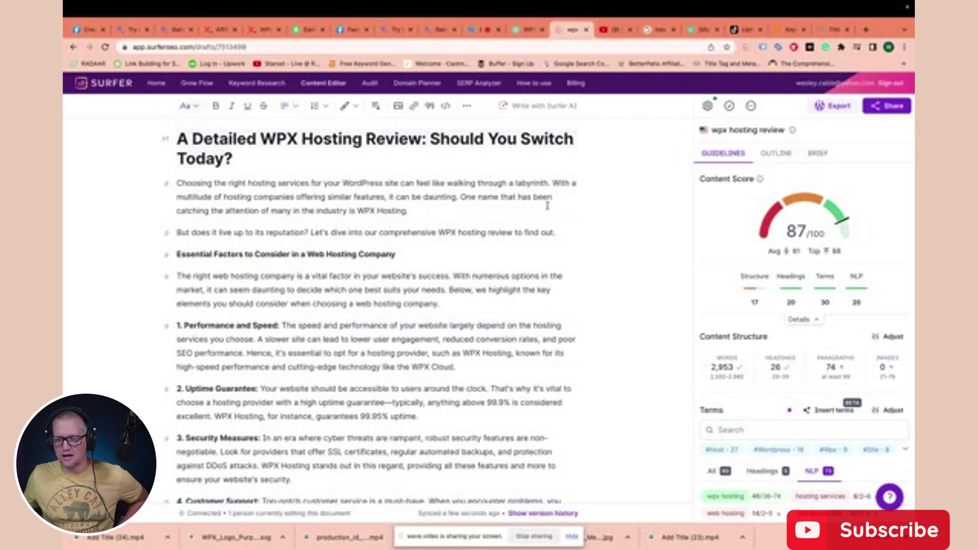
{"action": "mouse_move", "coordinate": [764, 205]}
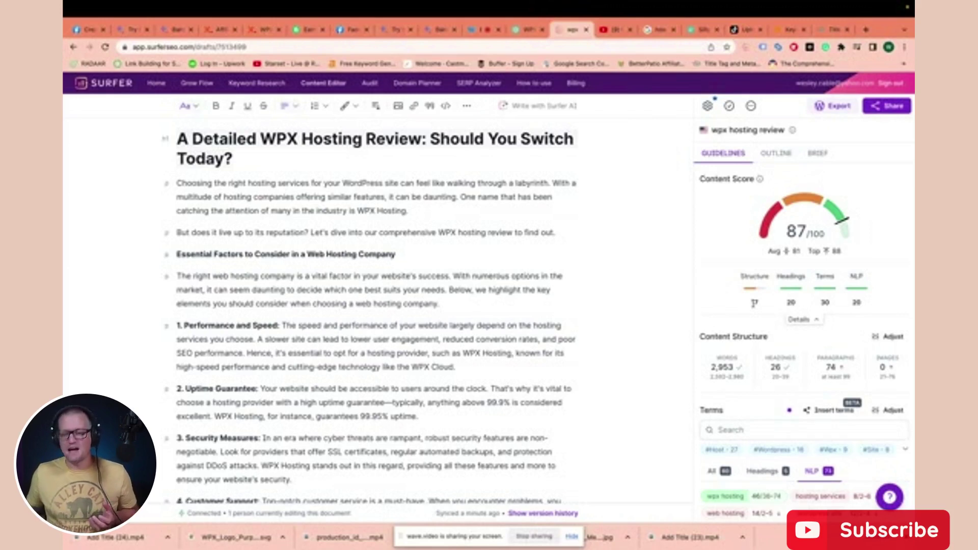
{"action": "mouse_move", "coordinate": [895, 368]}
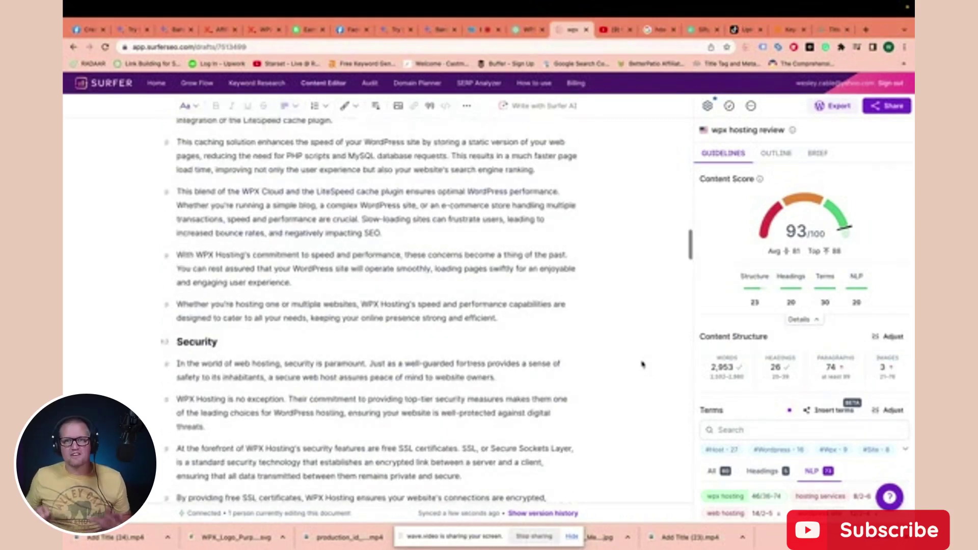
Review the draft's body text from Speed and Performance and Security through Customer Support to WPX Cloud
{"action": "scroll", "coordinate": [641, 365], "scroll_direction": "down", "scroll_amount": 15}
{"action": "scroll", "coordinate": [642, 364], "scroll_direction": "down", "scroll_amount": 4}
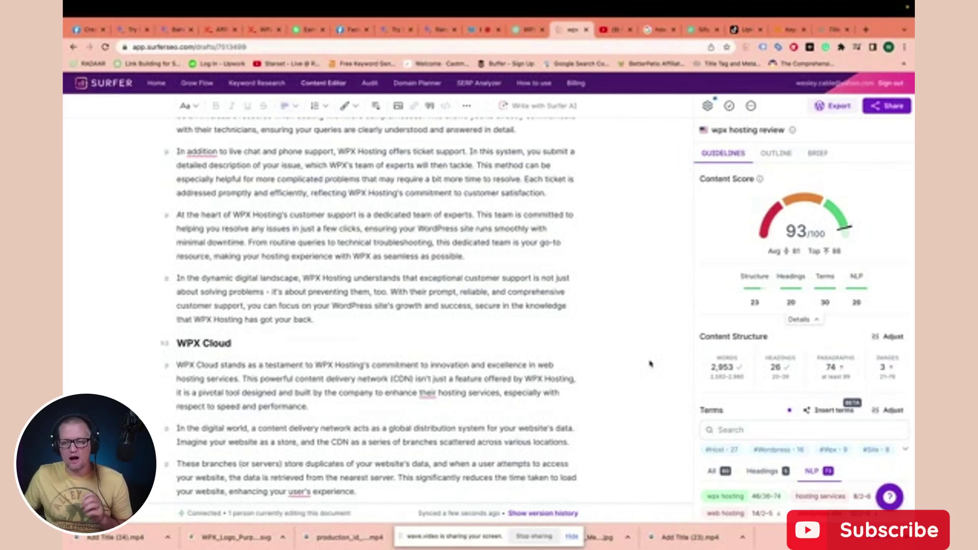
{"action": "scroll", "coordinate": [708, 351], "scroll_direction": "down", "scroll_amount": 1}
{"action": "scroll", "coordinate": [645, 336], "scroll_direction": "up", "scroll_amount": 2}
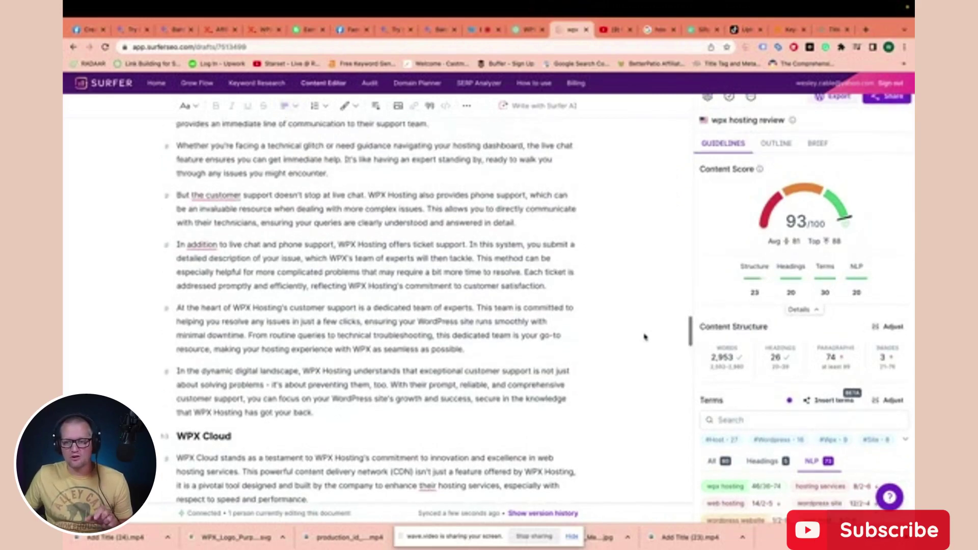
{"action": "scroll", "coordinate": [719, 270], "scroll_direction": "up", "scroll_amount": 1}
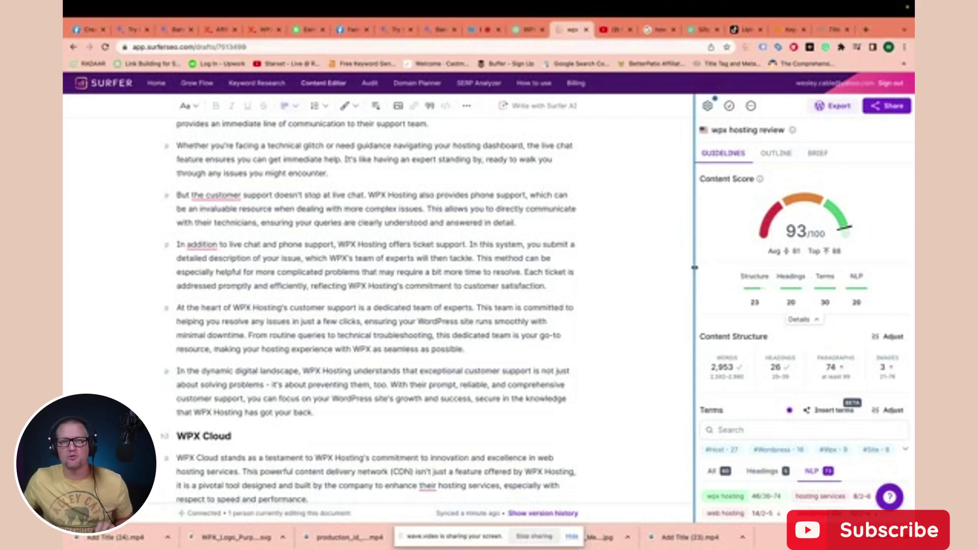
Search the draft page for "wordpress" and check the content score and structure targets alongside the article's opening
{"action": "key", "text": "super+f"}
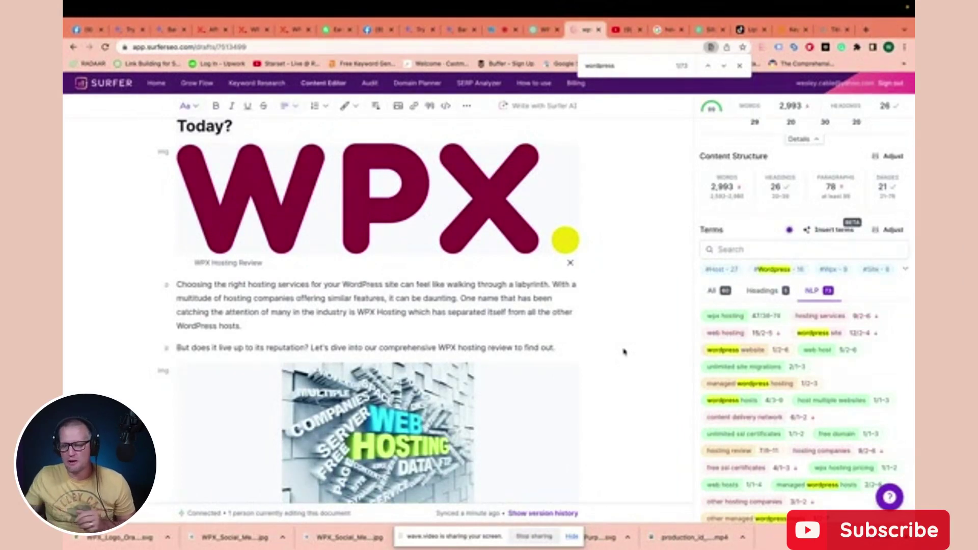
{"action": "scroll", "coordinate": [704, 344], "scroll_direction": "up", "scroll_amount": 4}
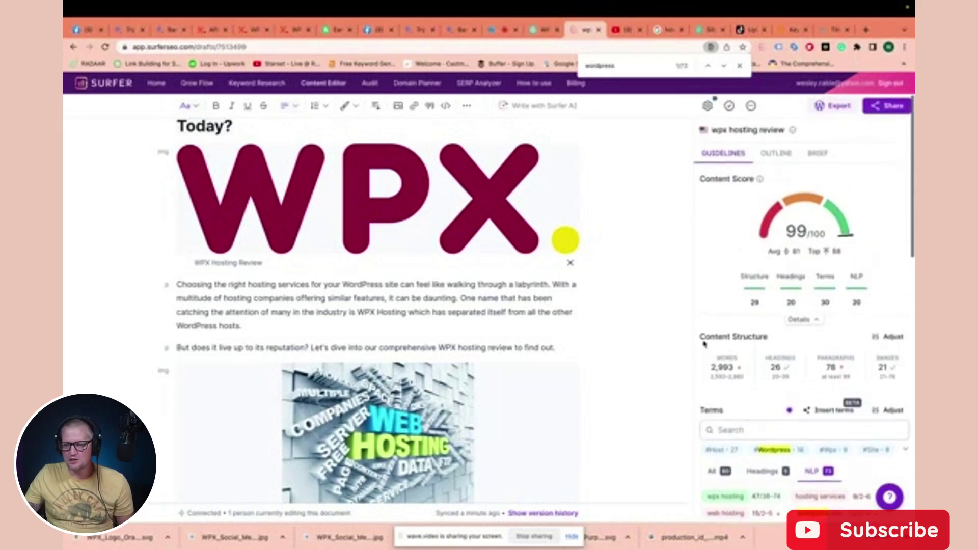
{"action": "scroll", "coordinate": [671, 342], "scroll_direction": "up", "scroll_amount": 1}
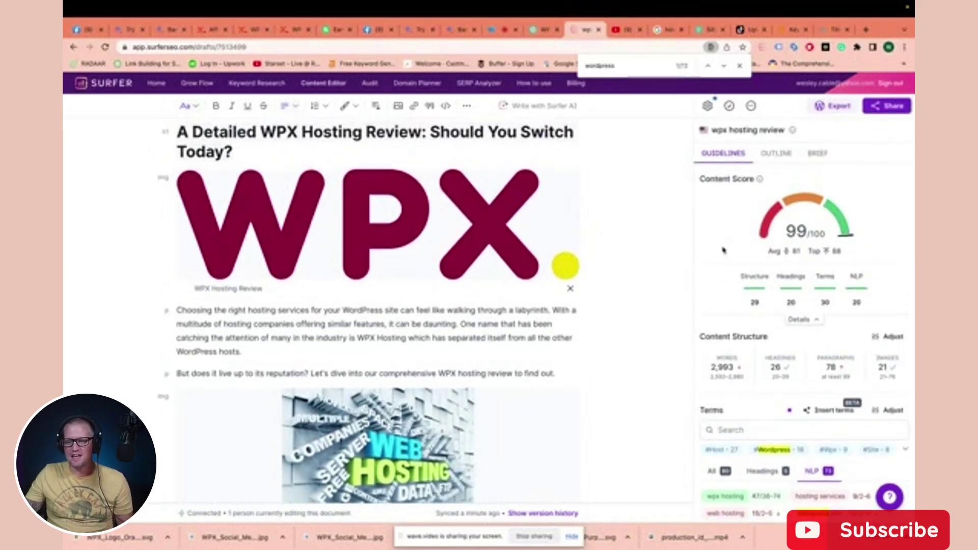